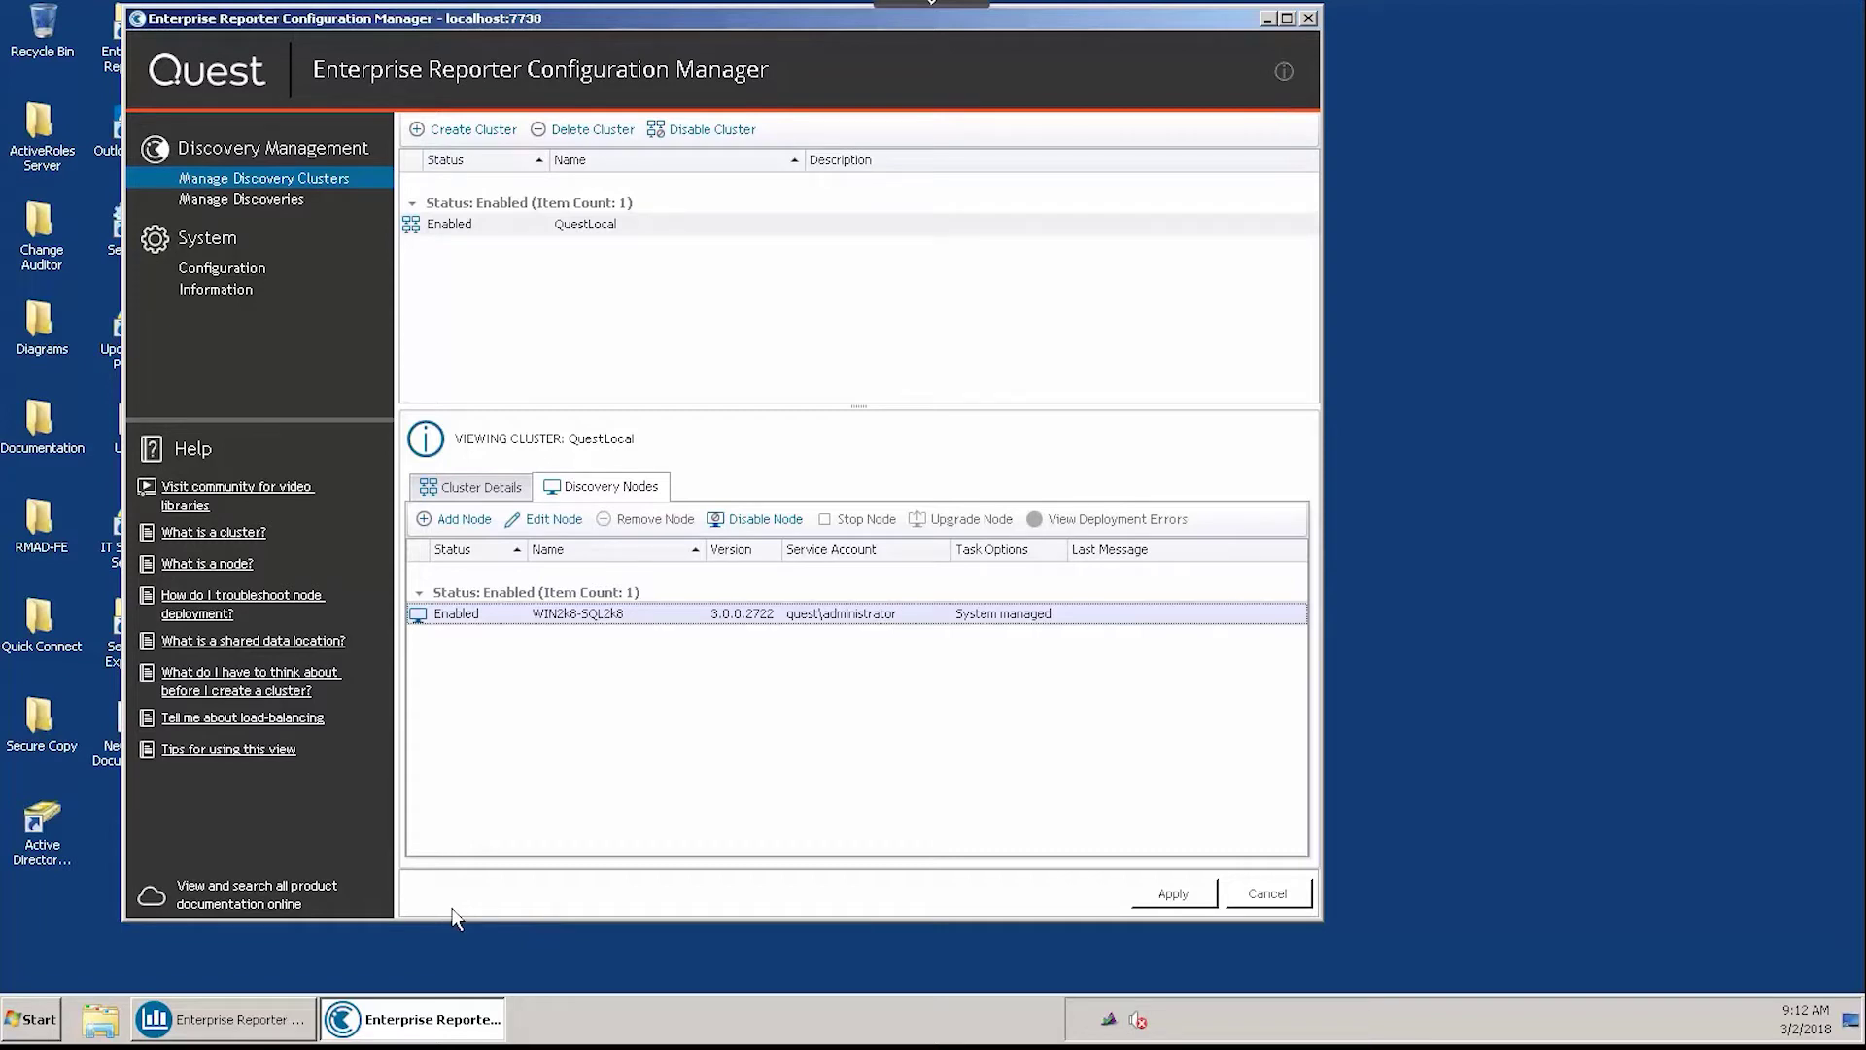
Choose Active Directory from the New Discovery menu to begin a new discovery.
click(313, 203)
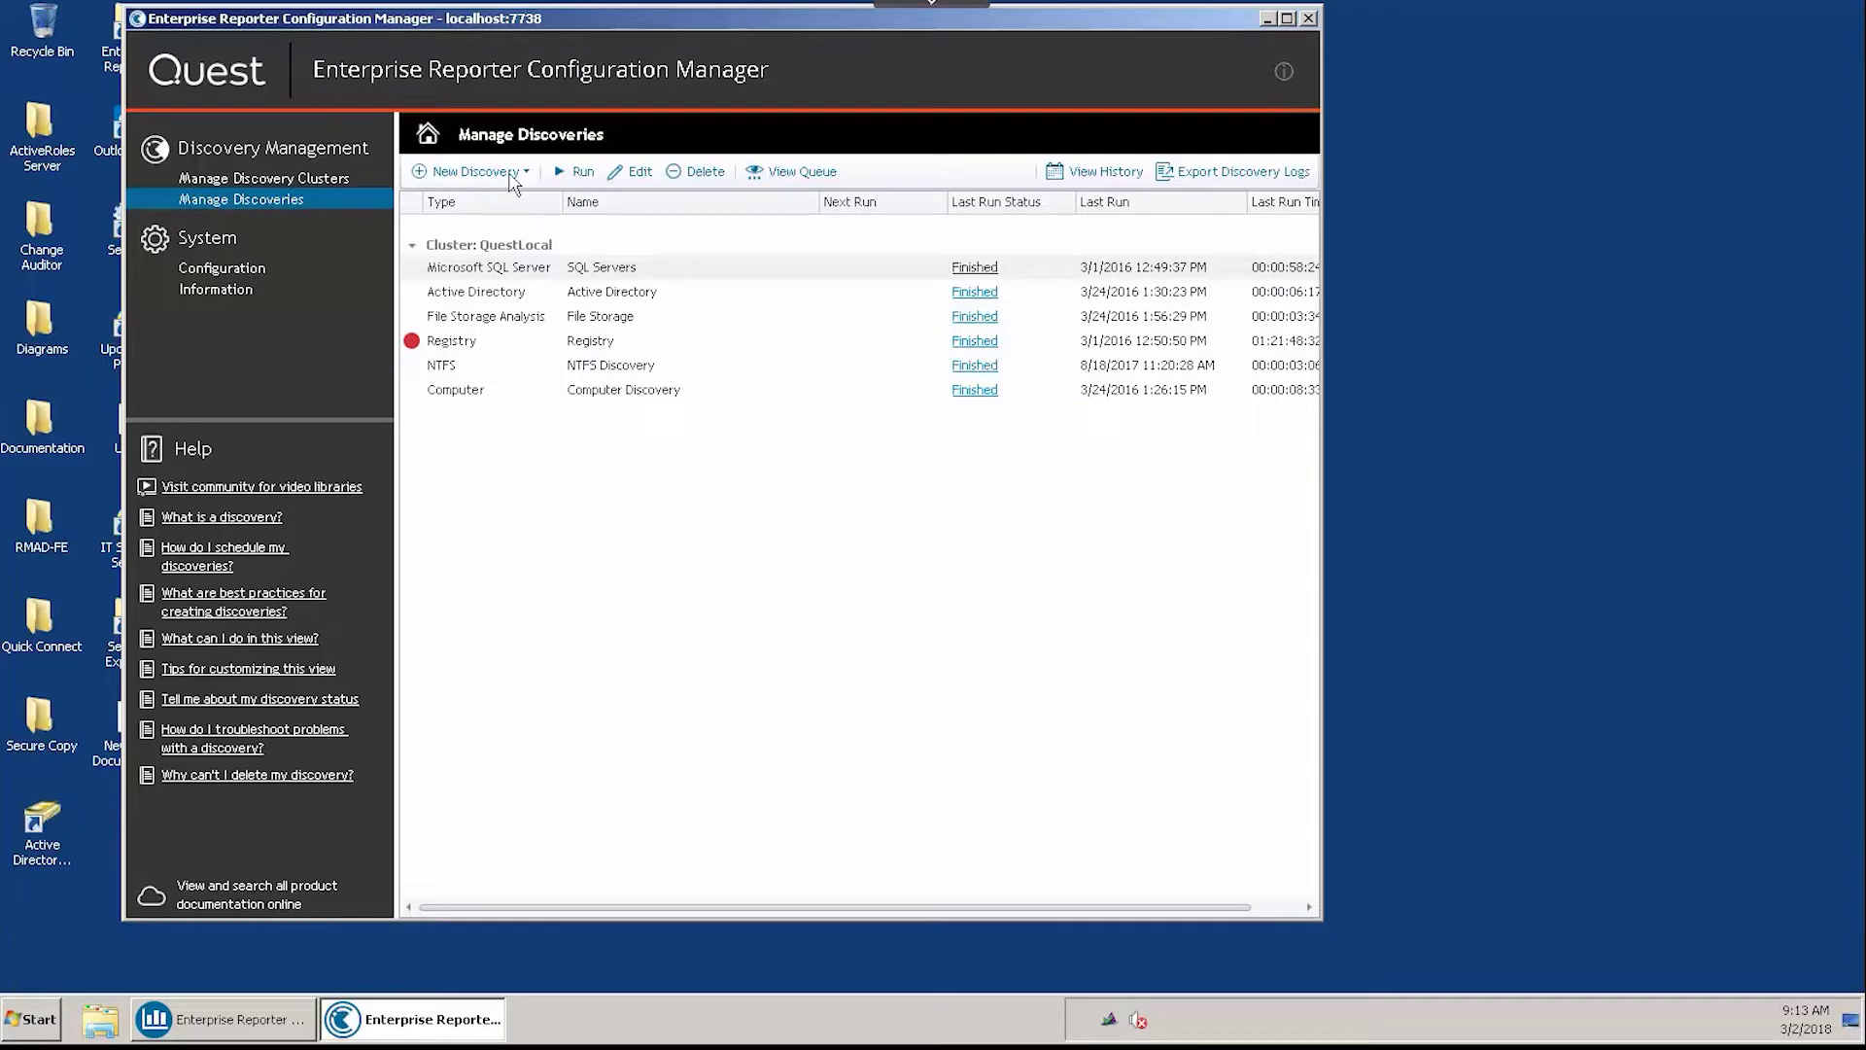
click(548, 299)
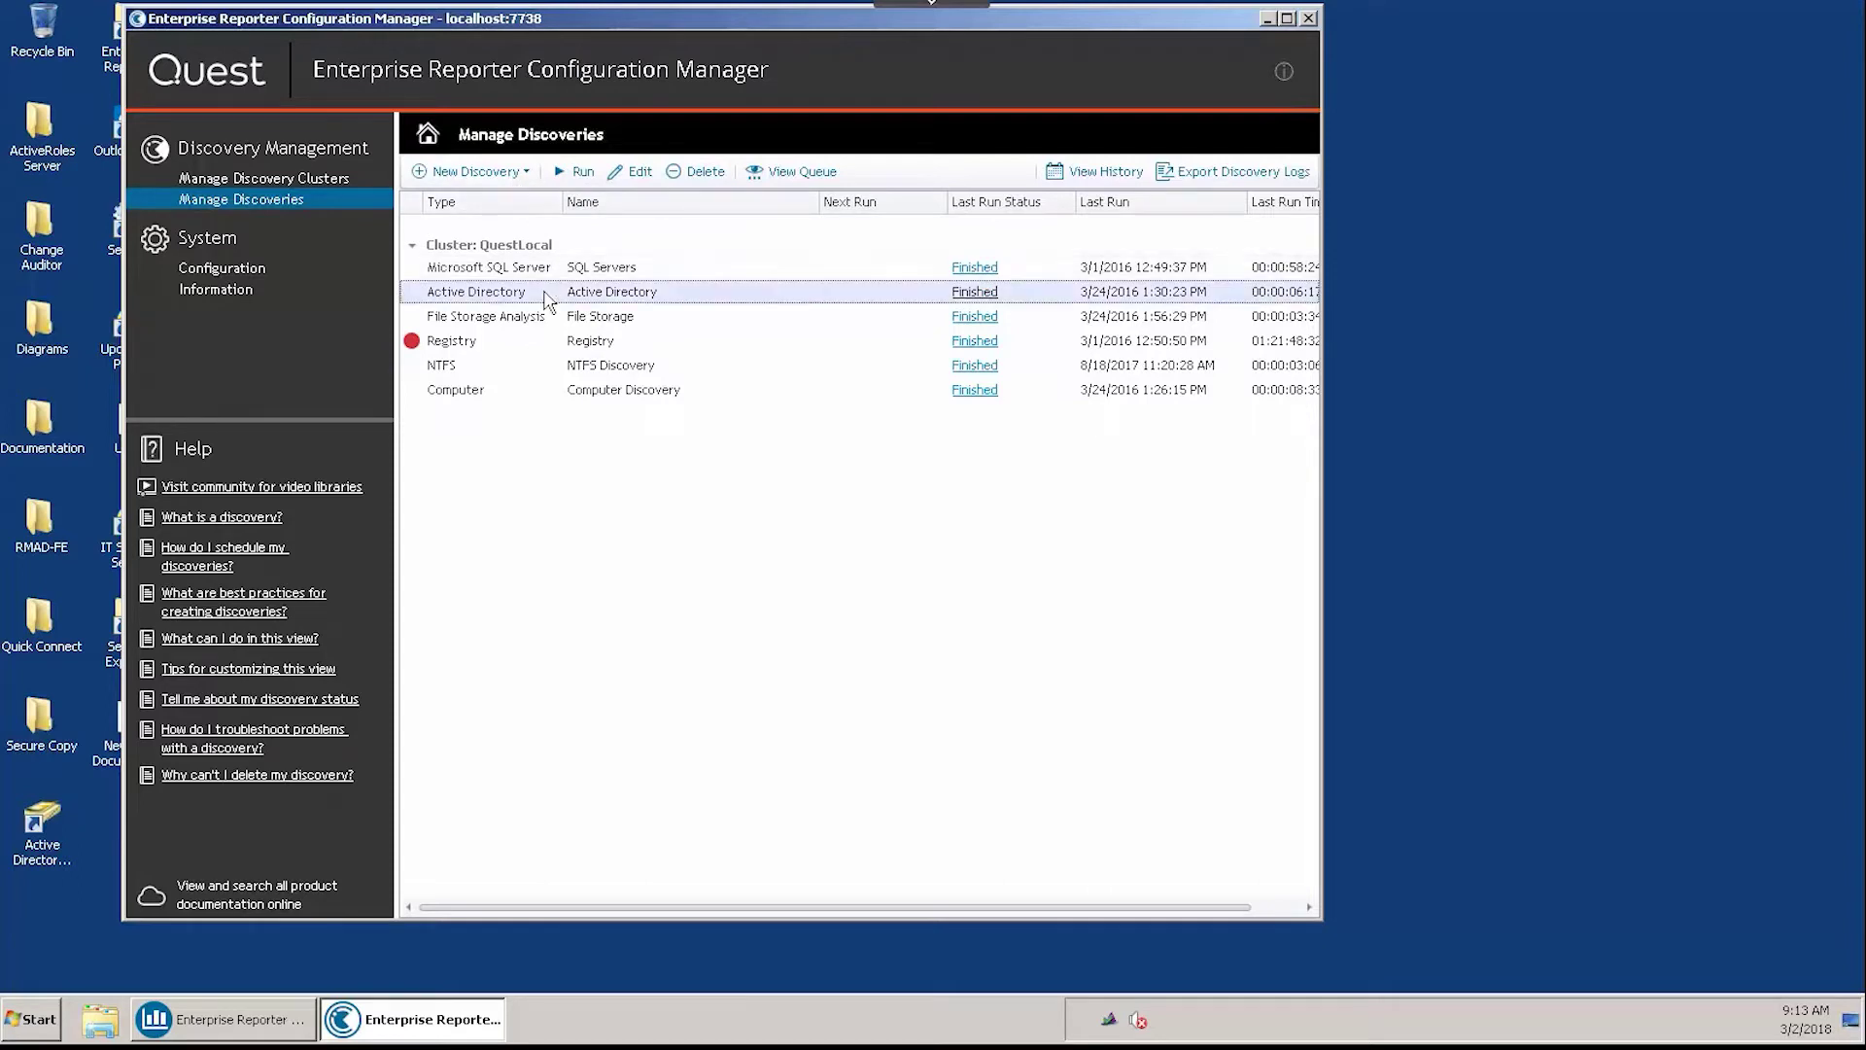
click(513, 175)
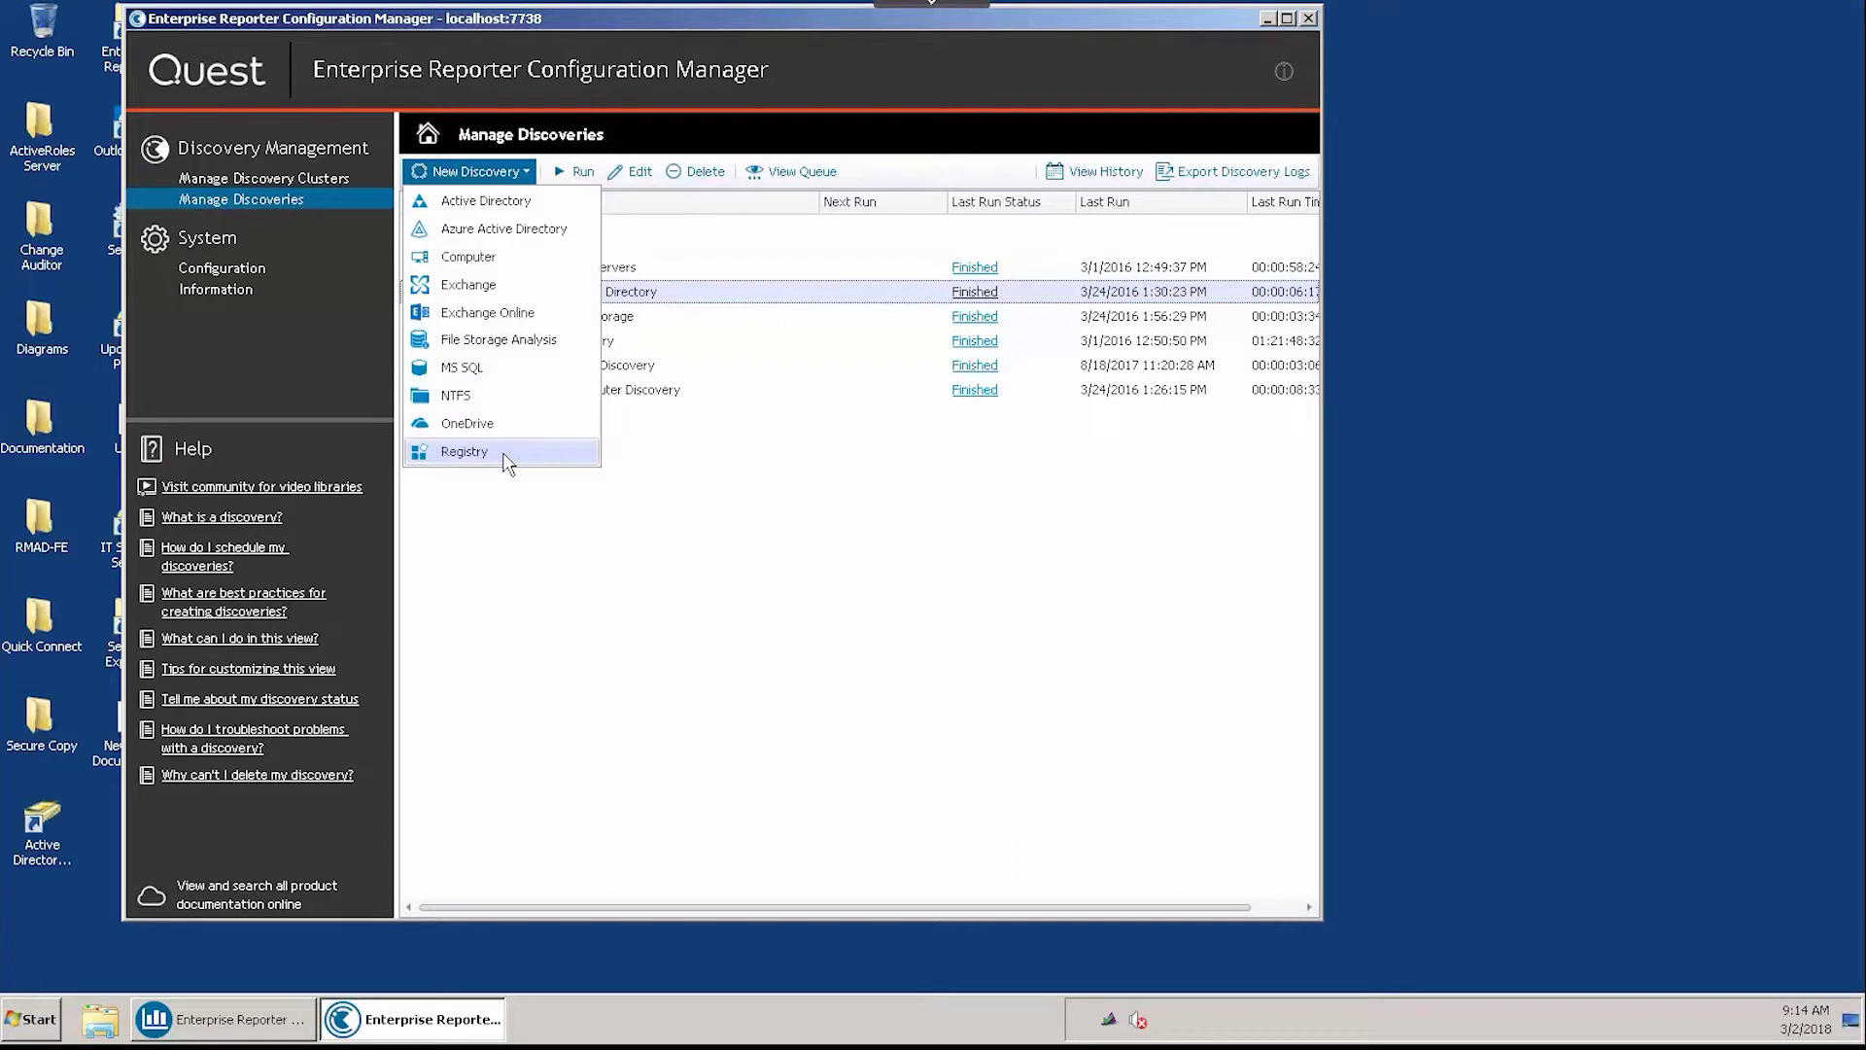
Name the discovery 'AD Demo 2' with description 'Demo', keeping cluster QuestLocal.
click(524, 206)
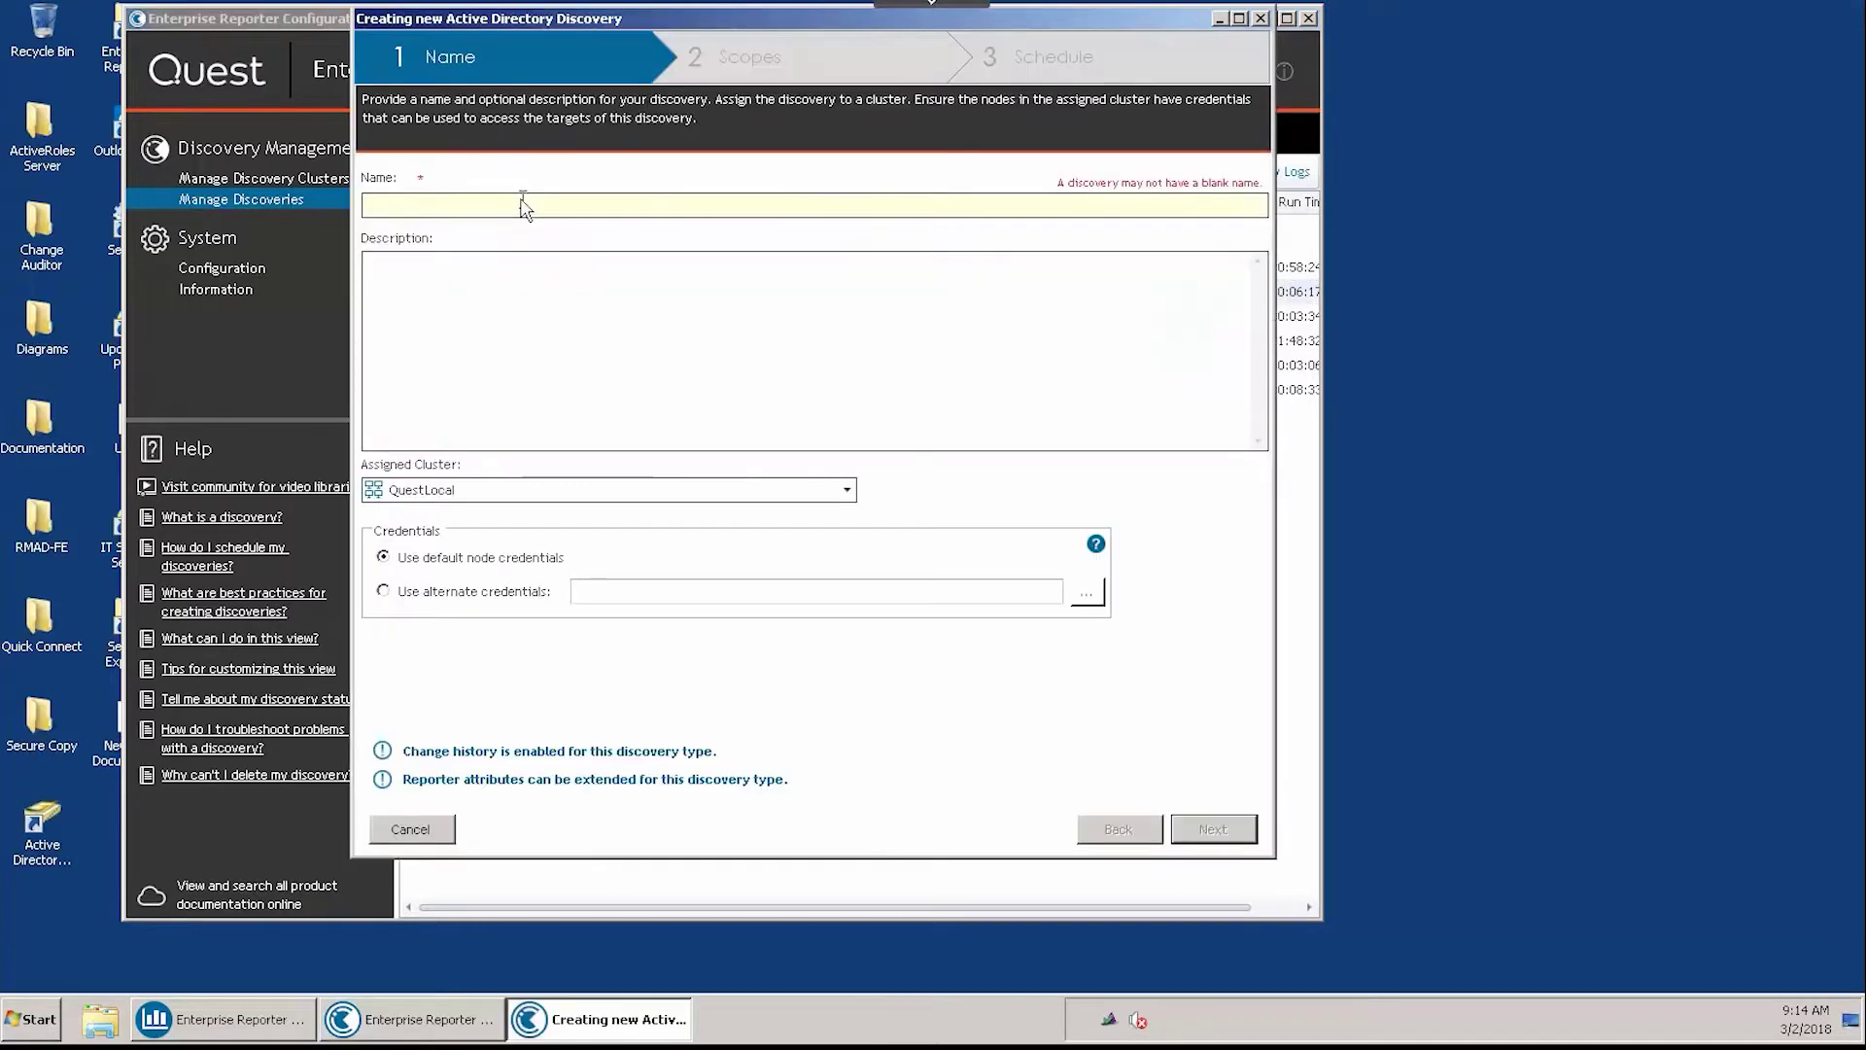
text(AD Demo 2)
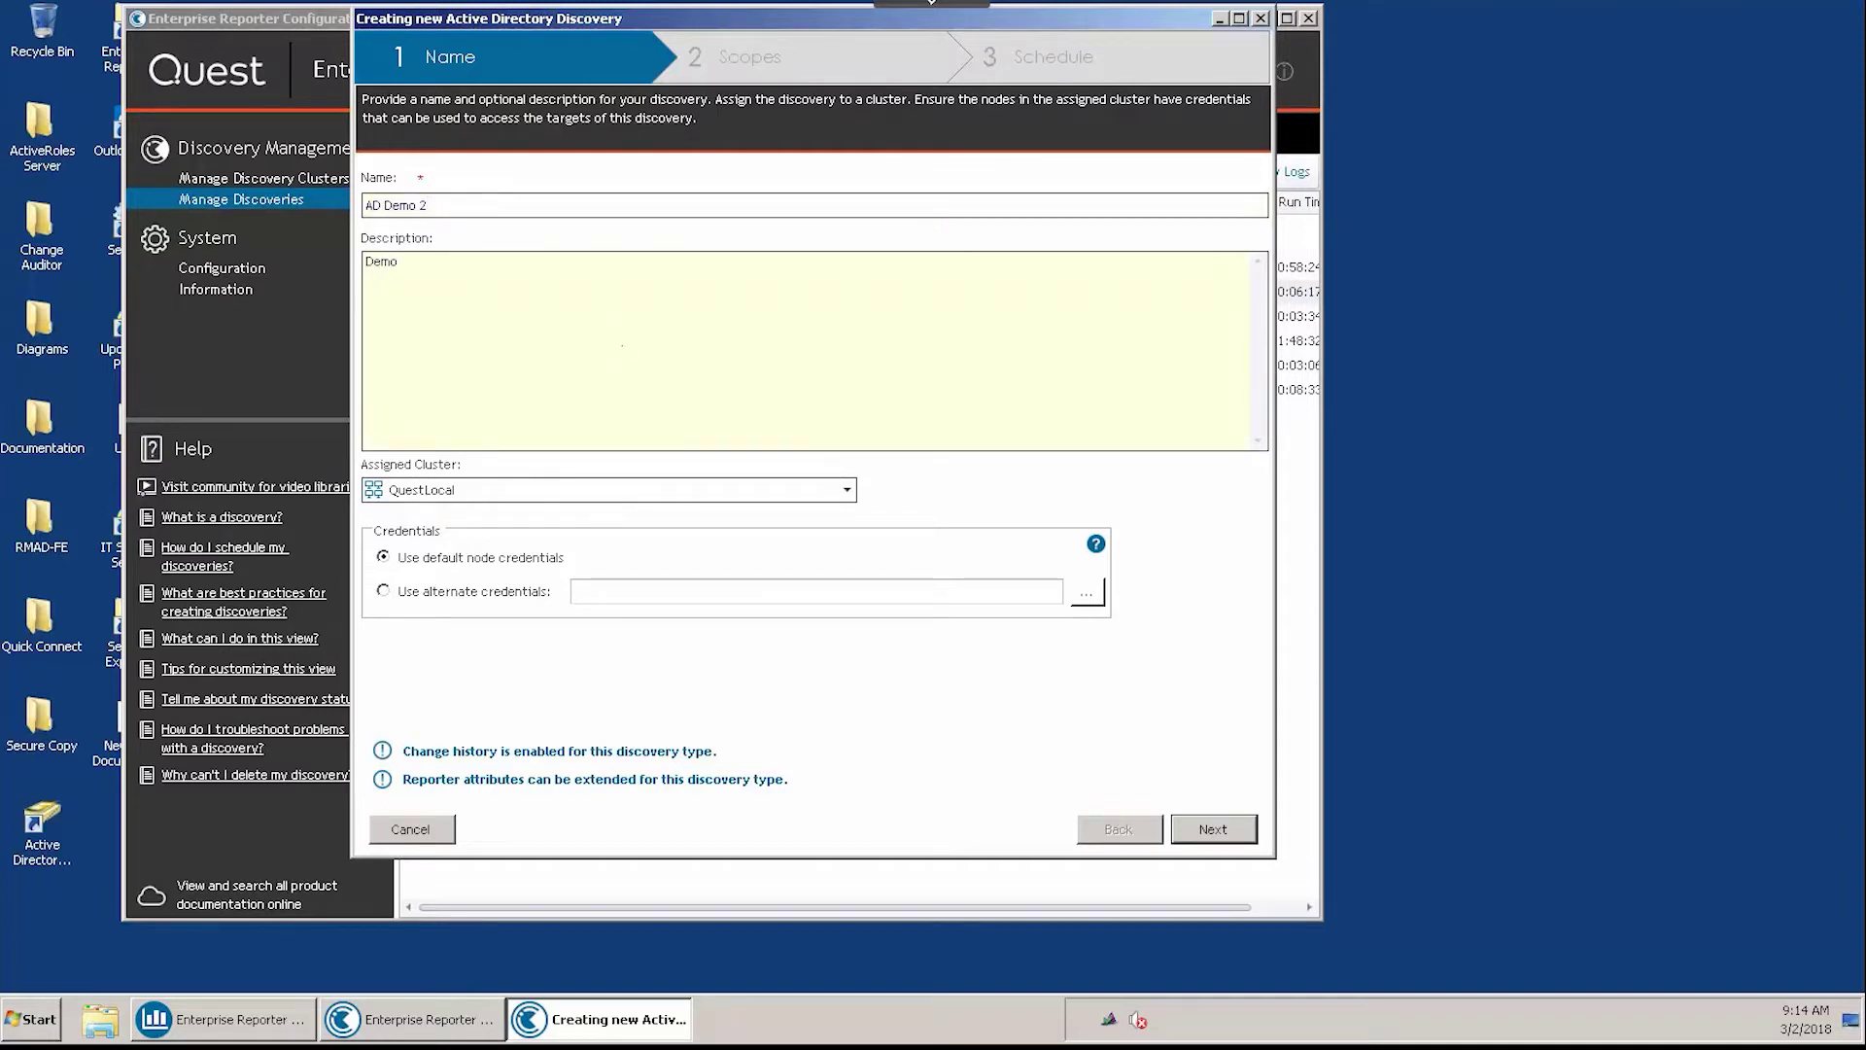
click(846, 491)
Include the QUEST.LOCAL domain as the discovery's scope and confirm it.
click(1233, 831)
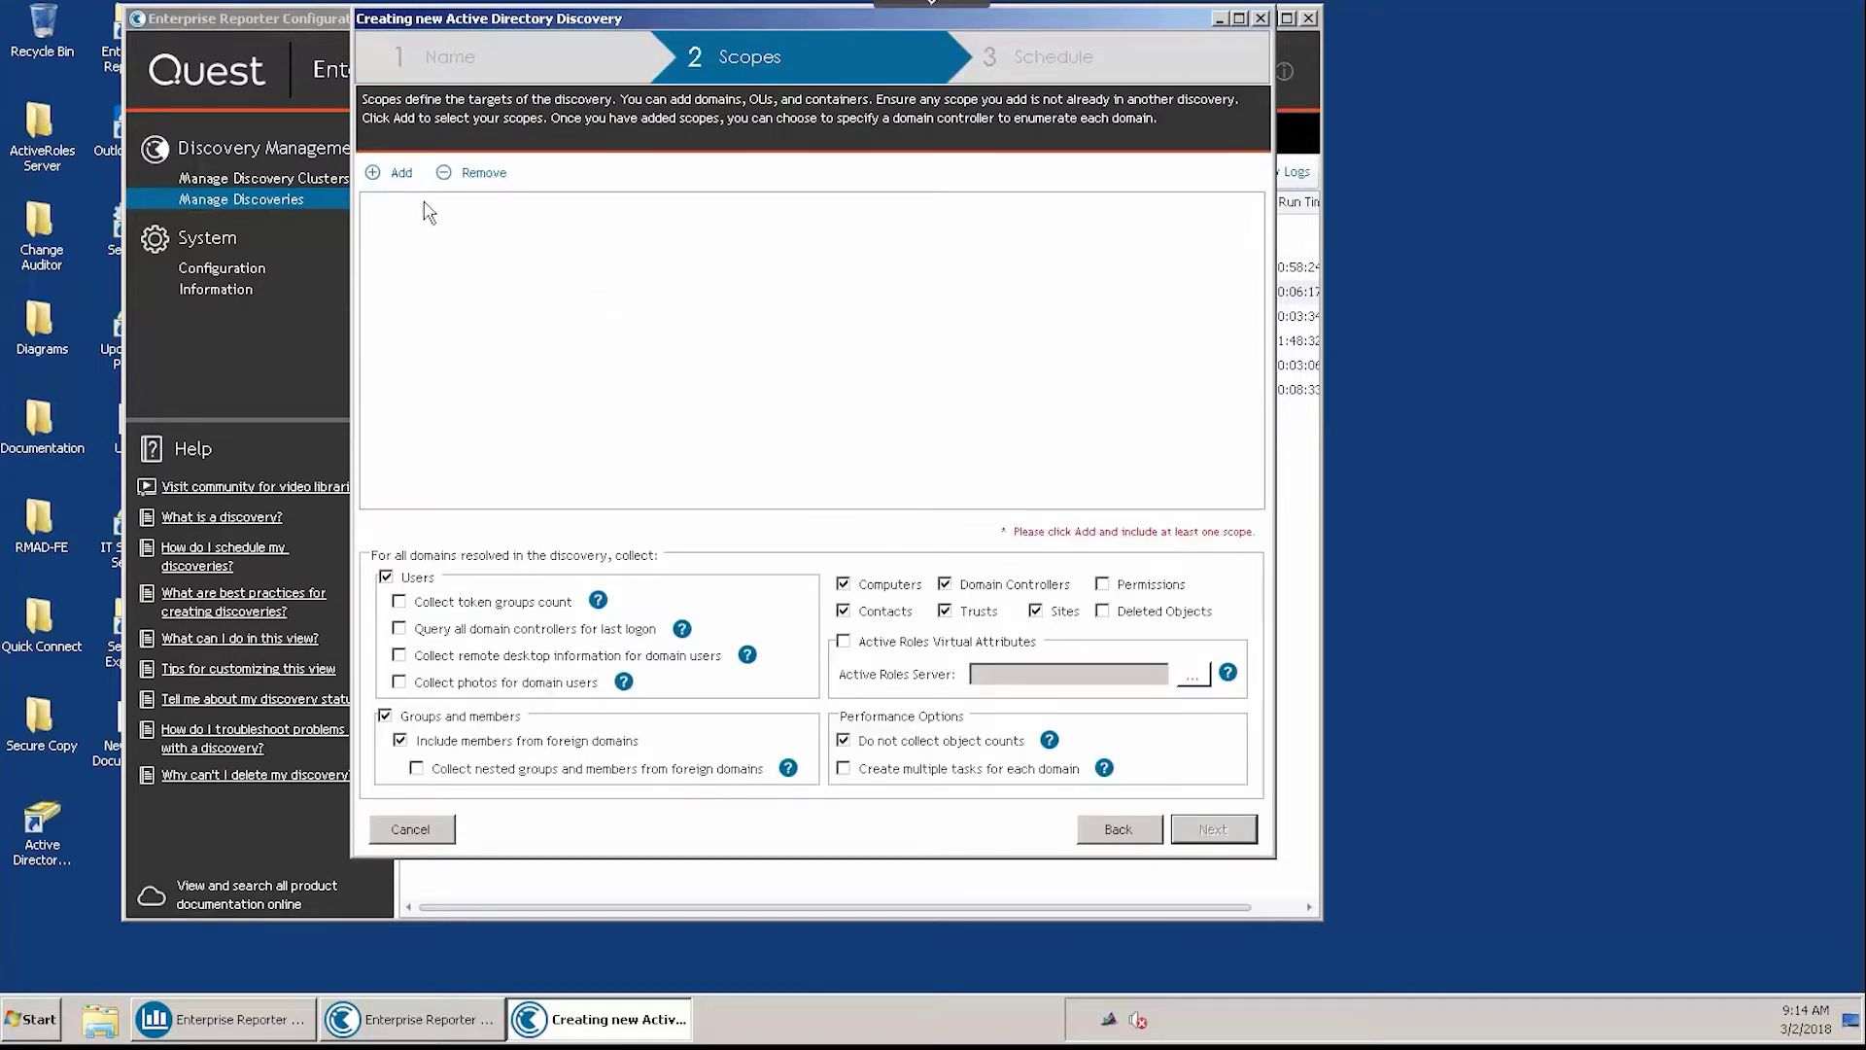
click(398, 176)
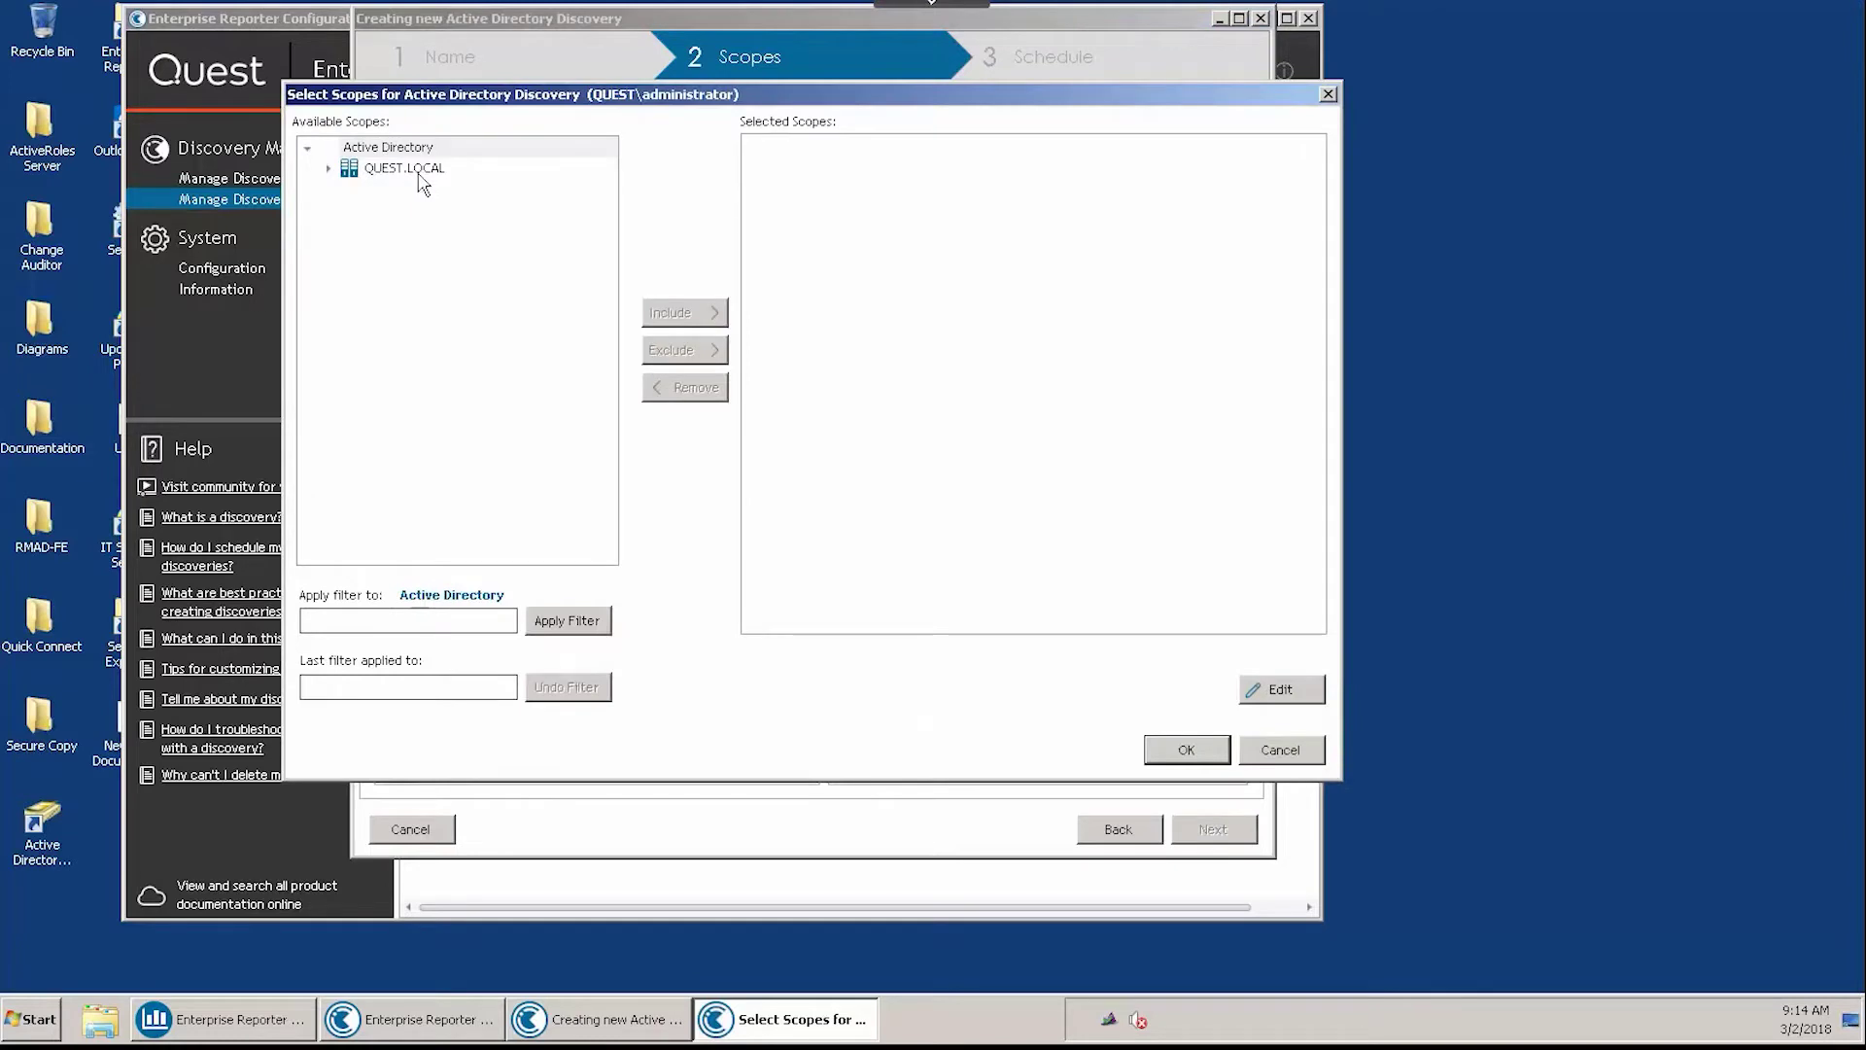
click(418, 175)
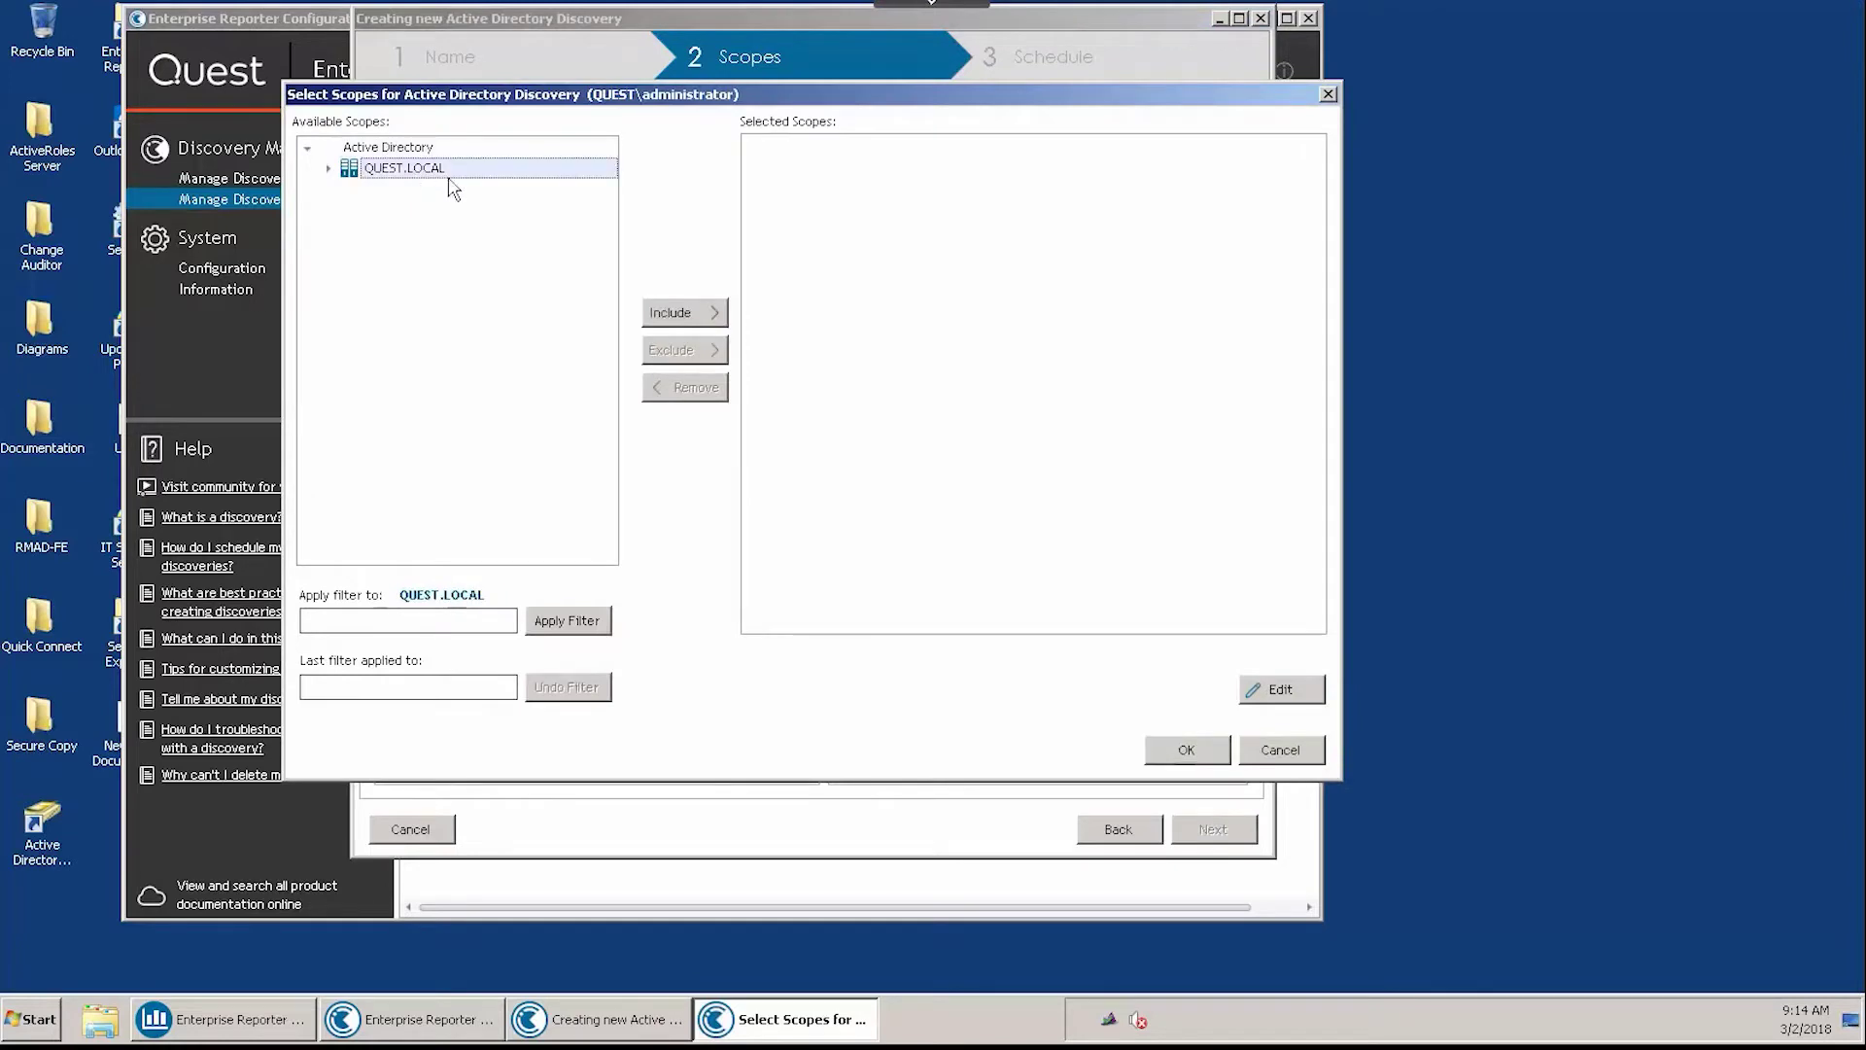
click(716, 314)
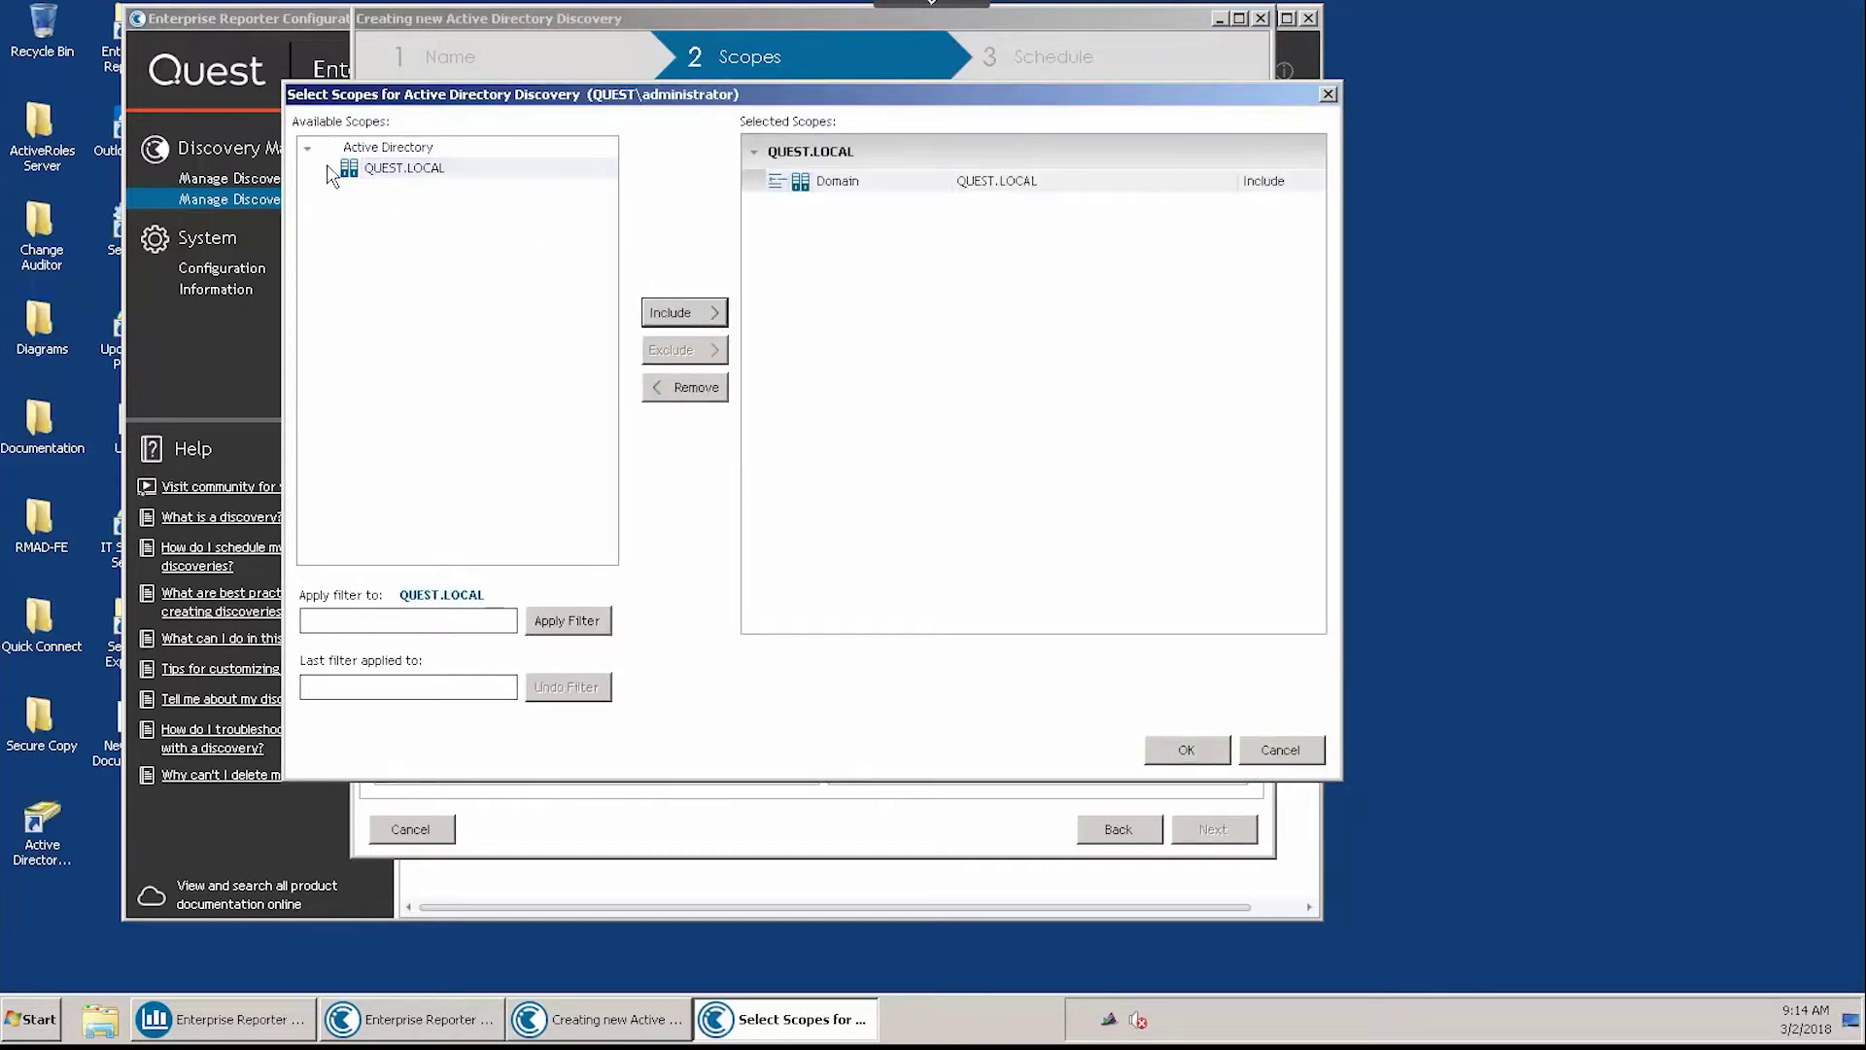
click(330, 171)
click(330, 170)
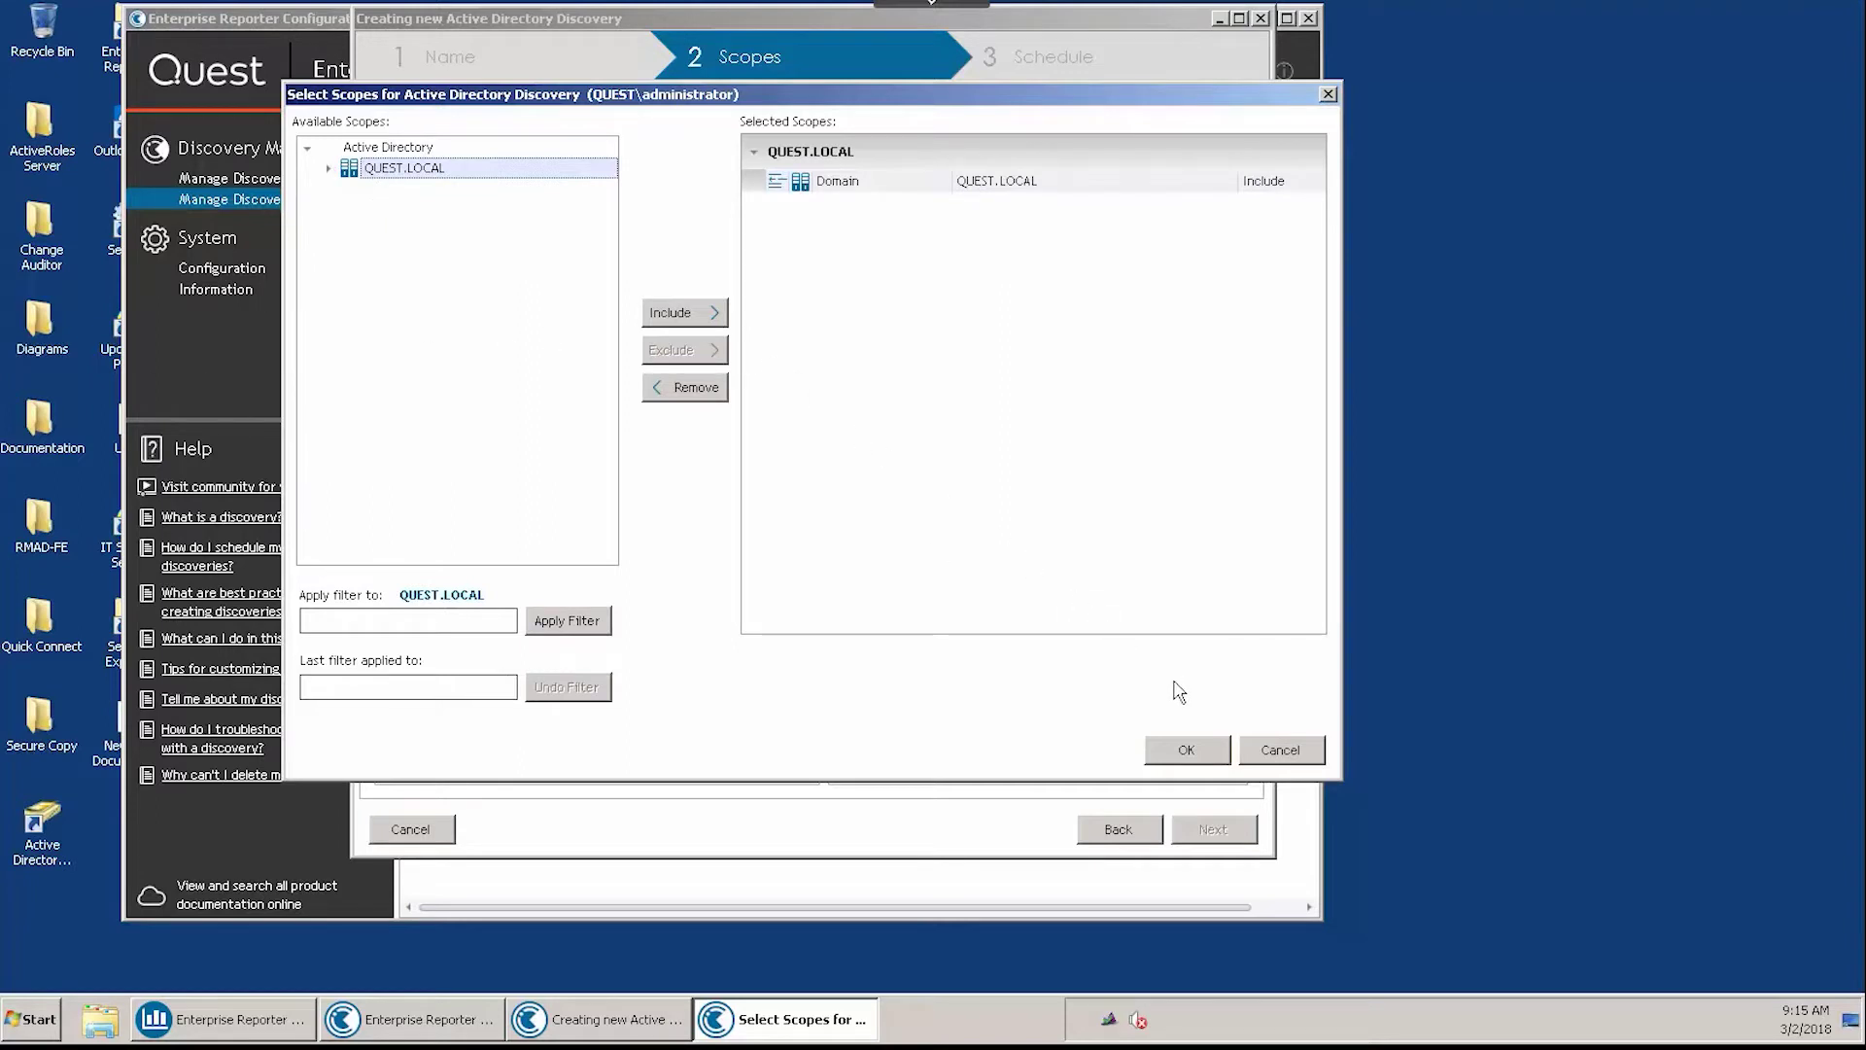
click(1219, 757)
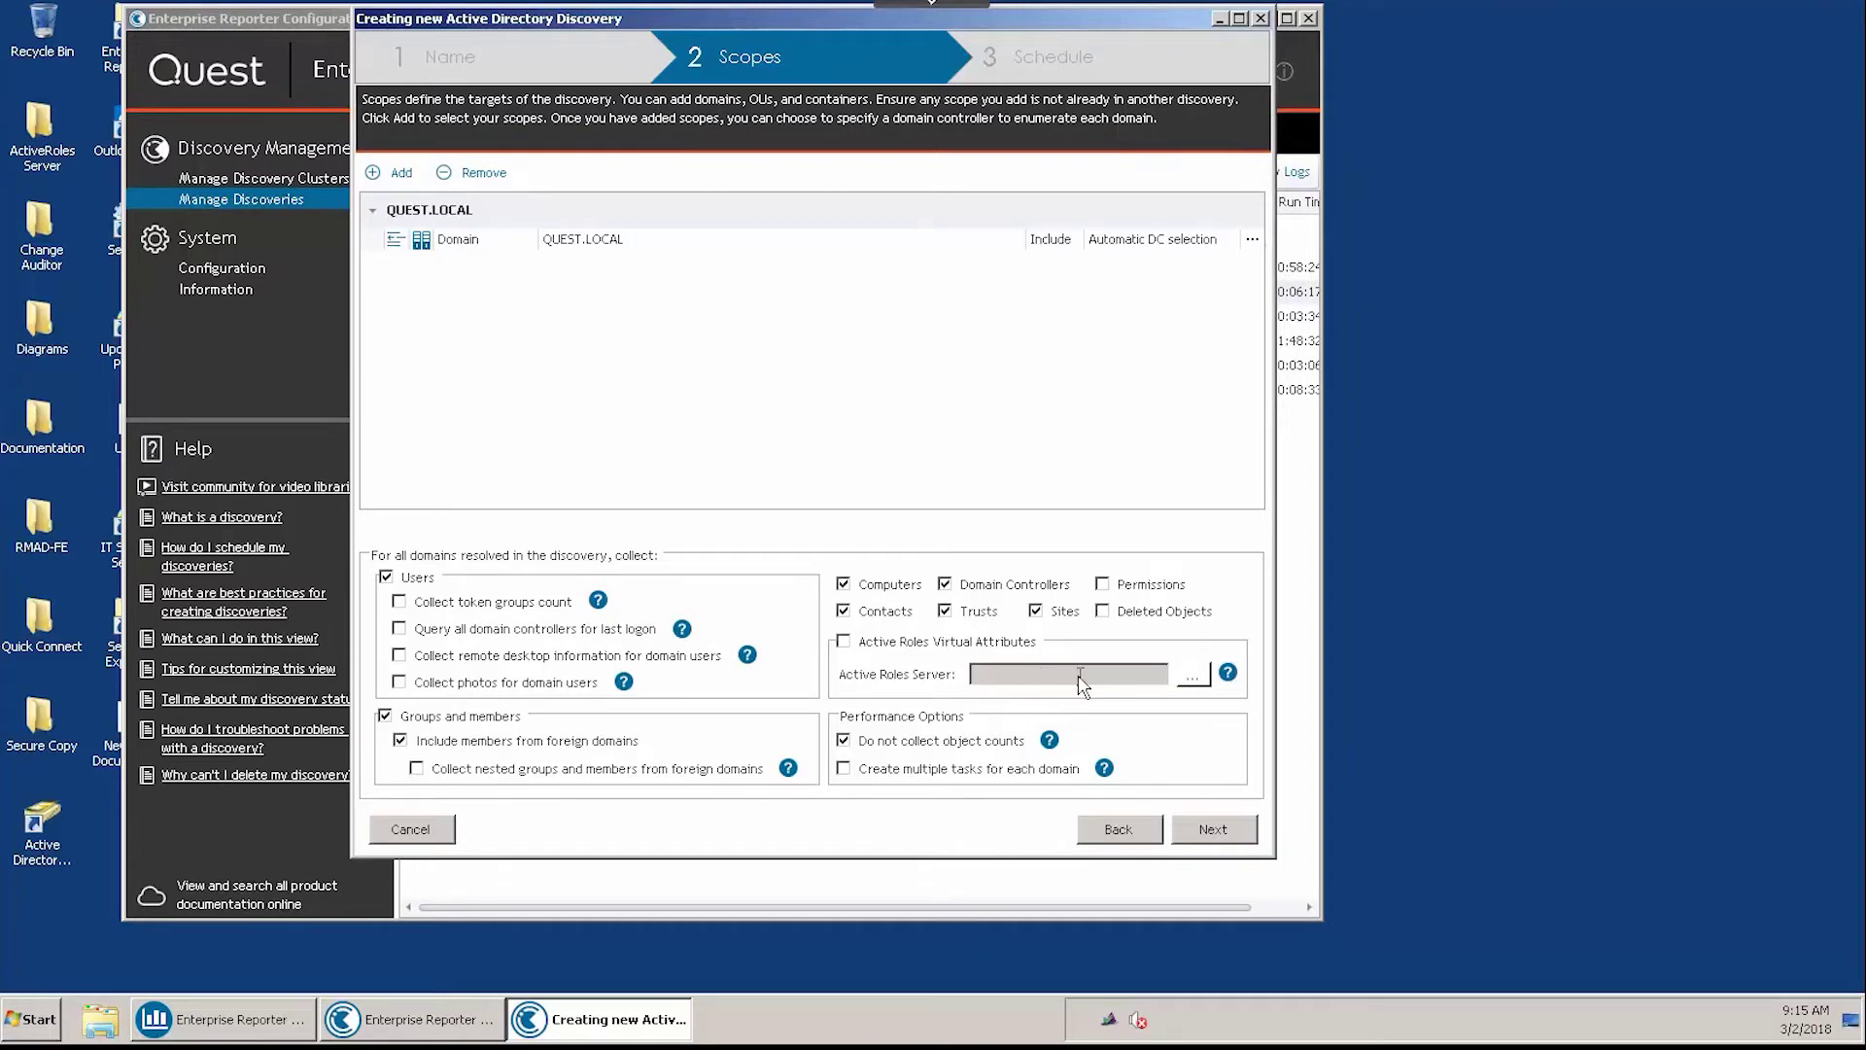
Keep the Run Once schedule and finish the AD Demo 2 discovery.
click(1212, 828)
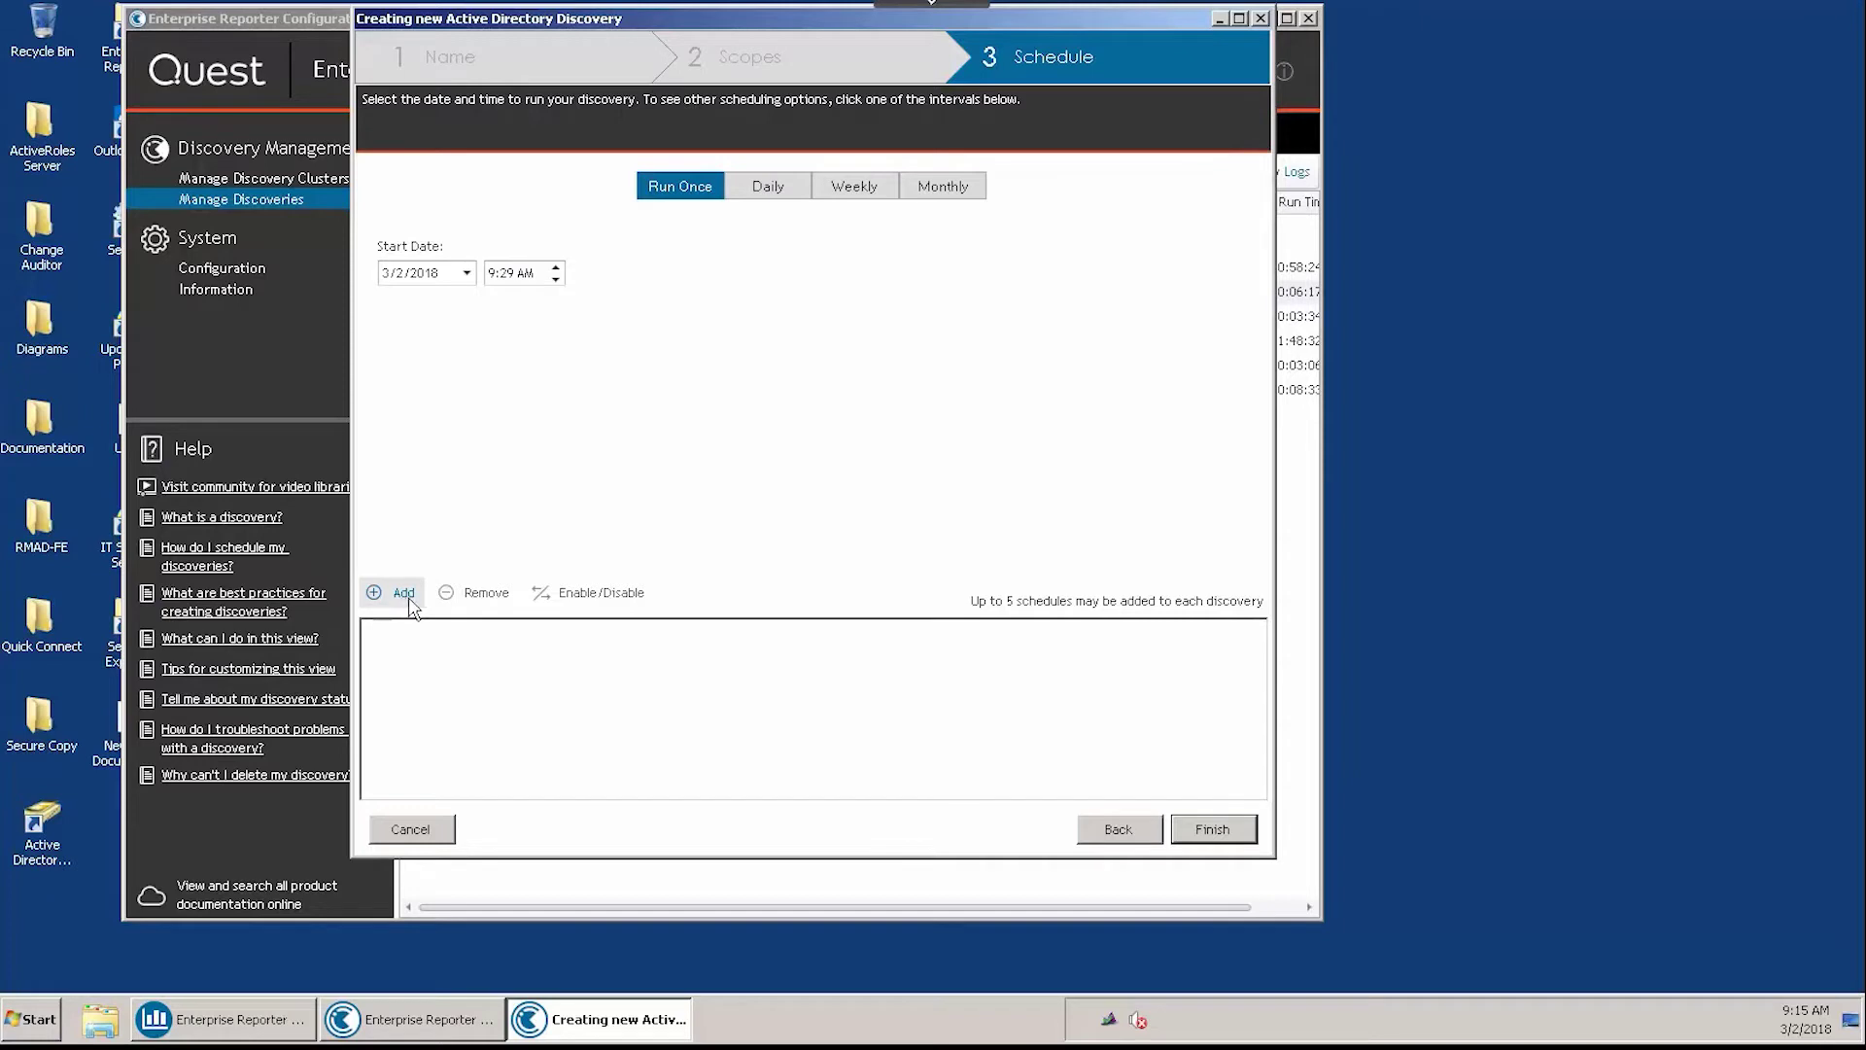
click(1223, 841)
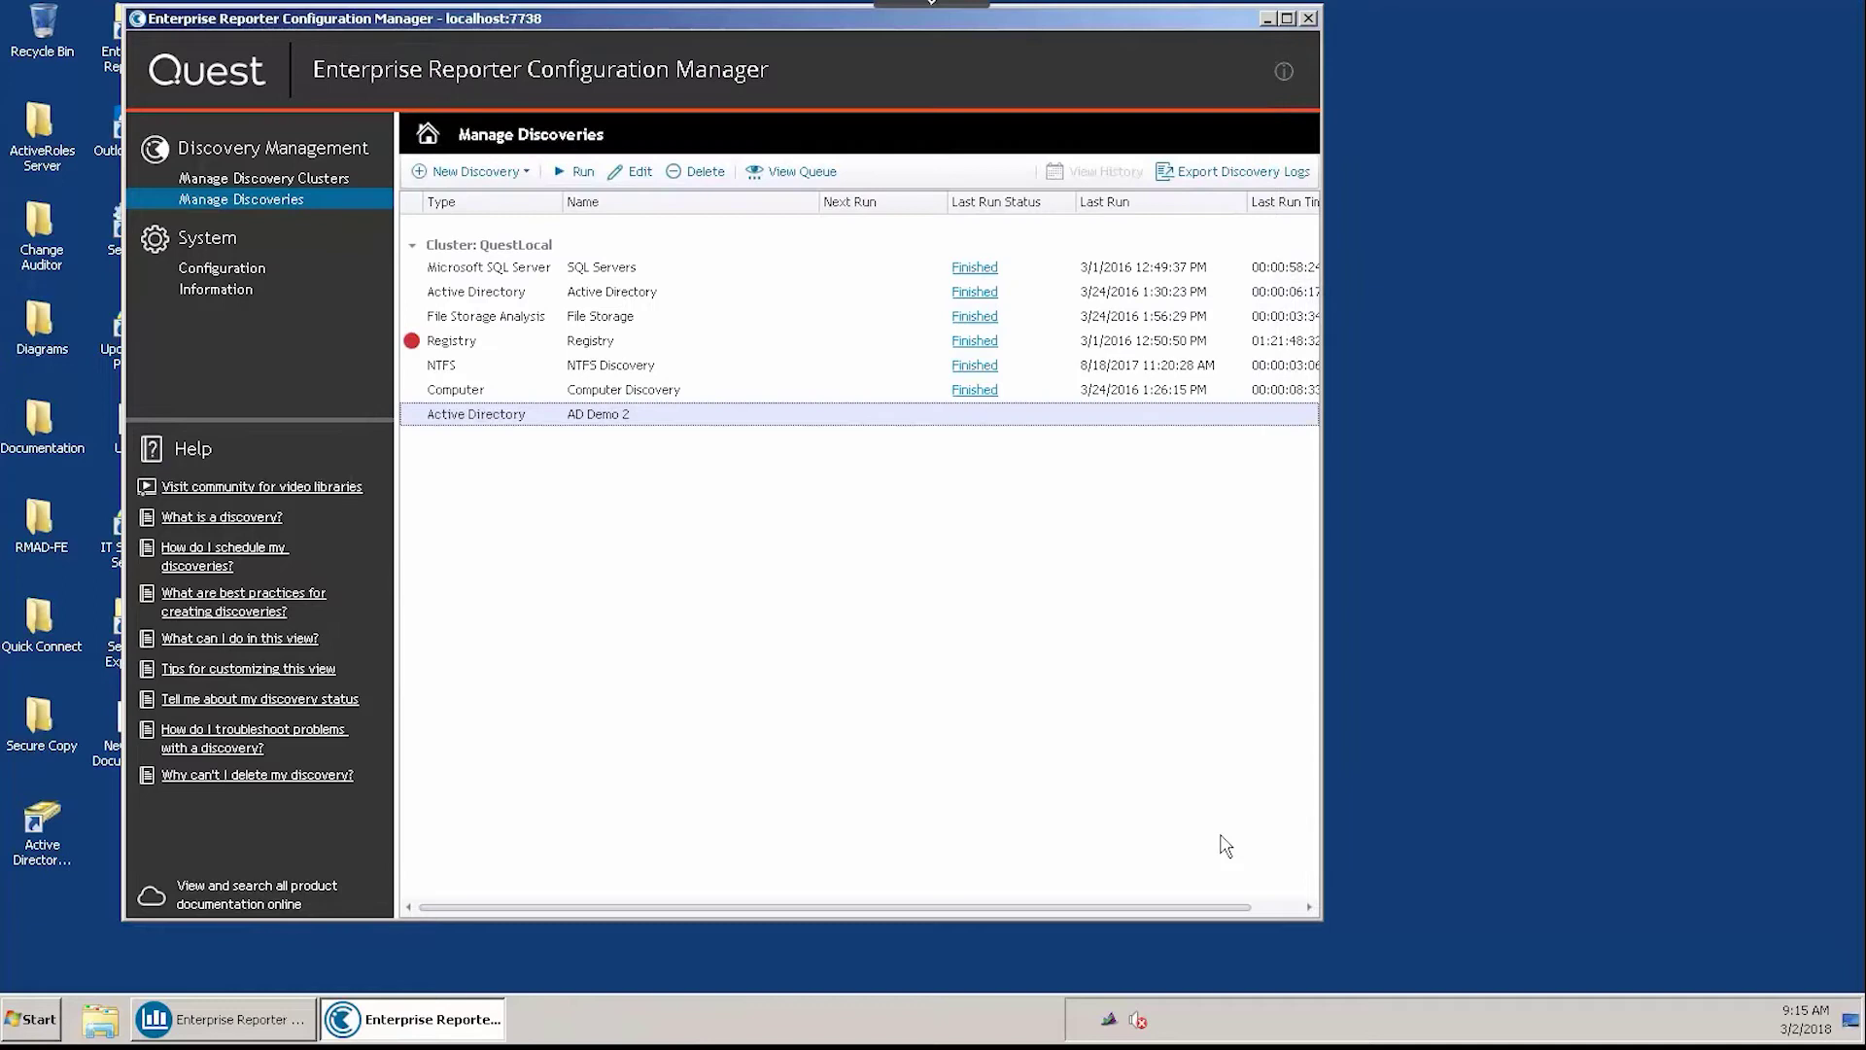
Run AD Demo 2, review its finished tasks, then bring Report Manager forward.
right_click(604, 427)
click(652, 437)
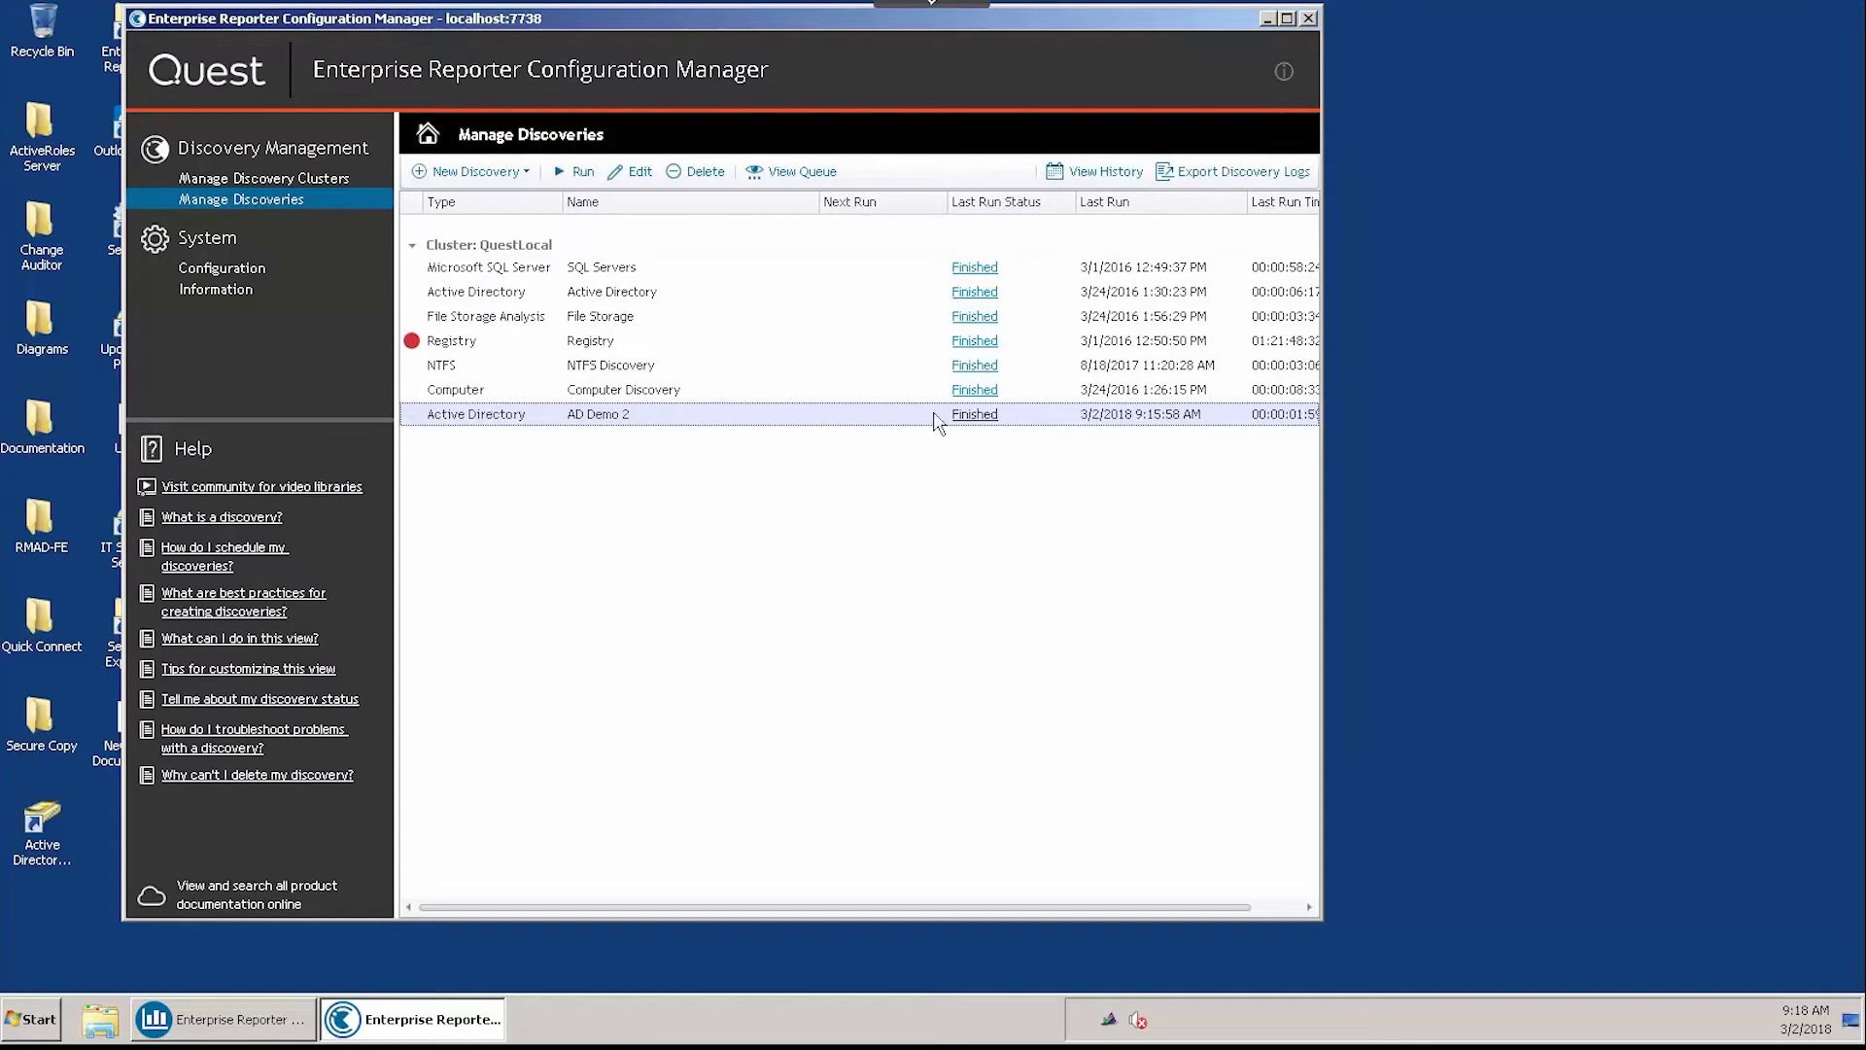
click(983, 416)
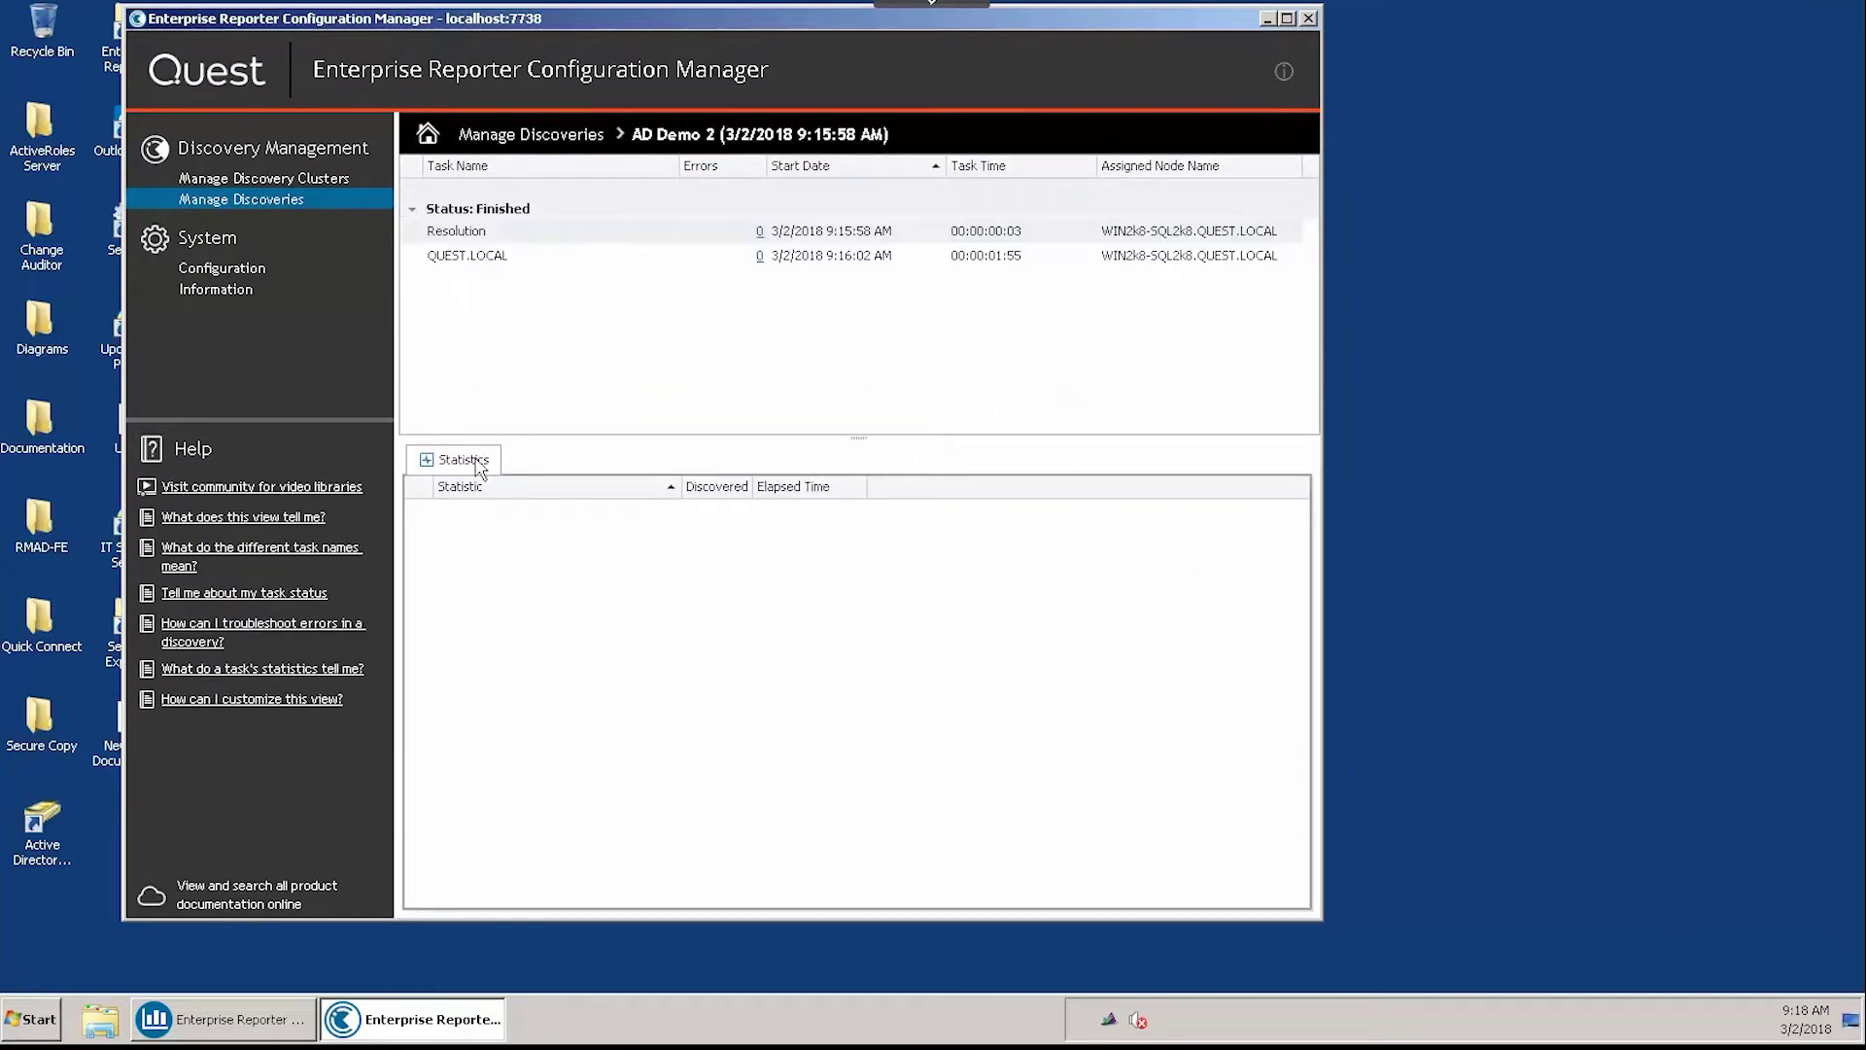
click(271, 1020)
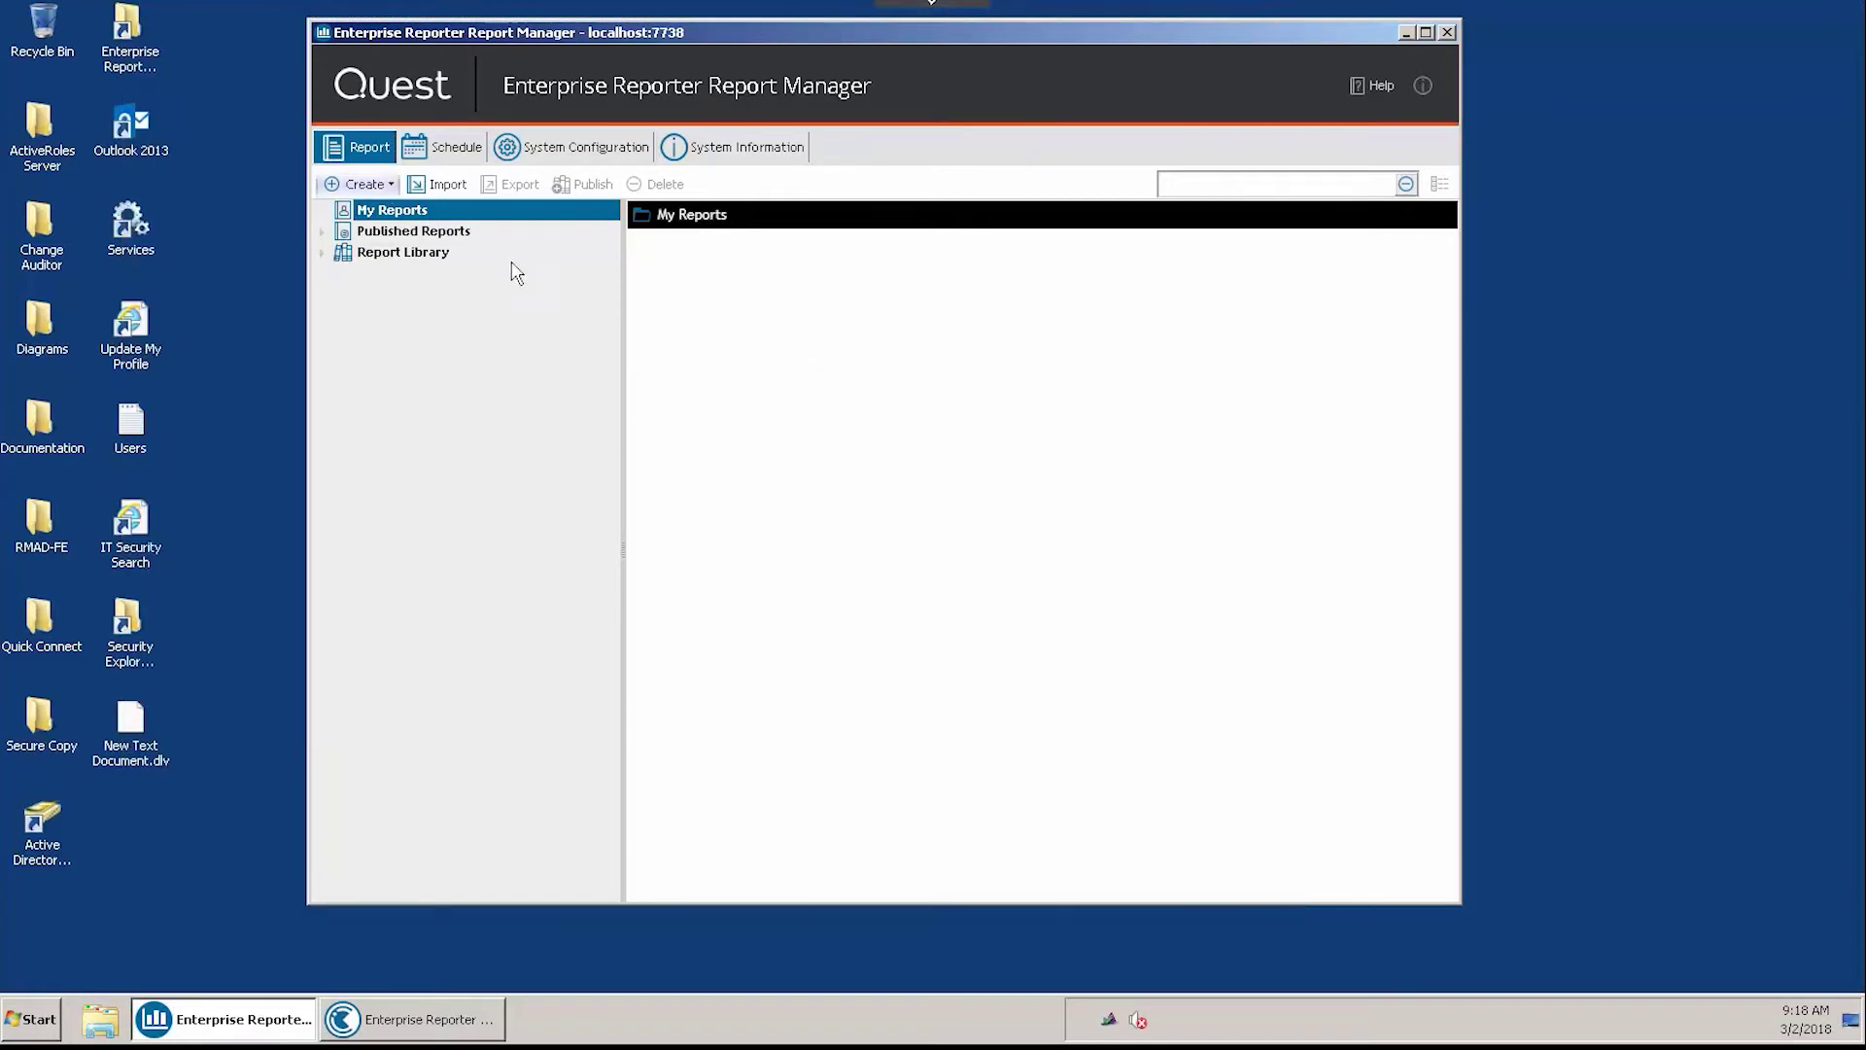
Create a new report definition named 'AD information'.
click(364, 183)
click(419, 226)
text(A)
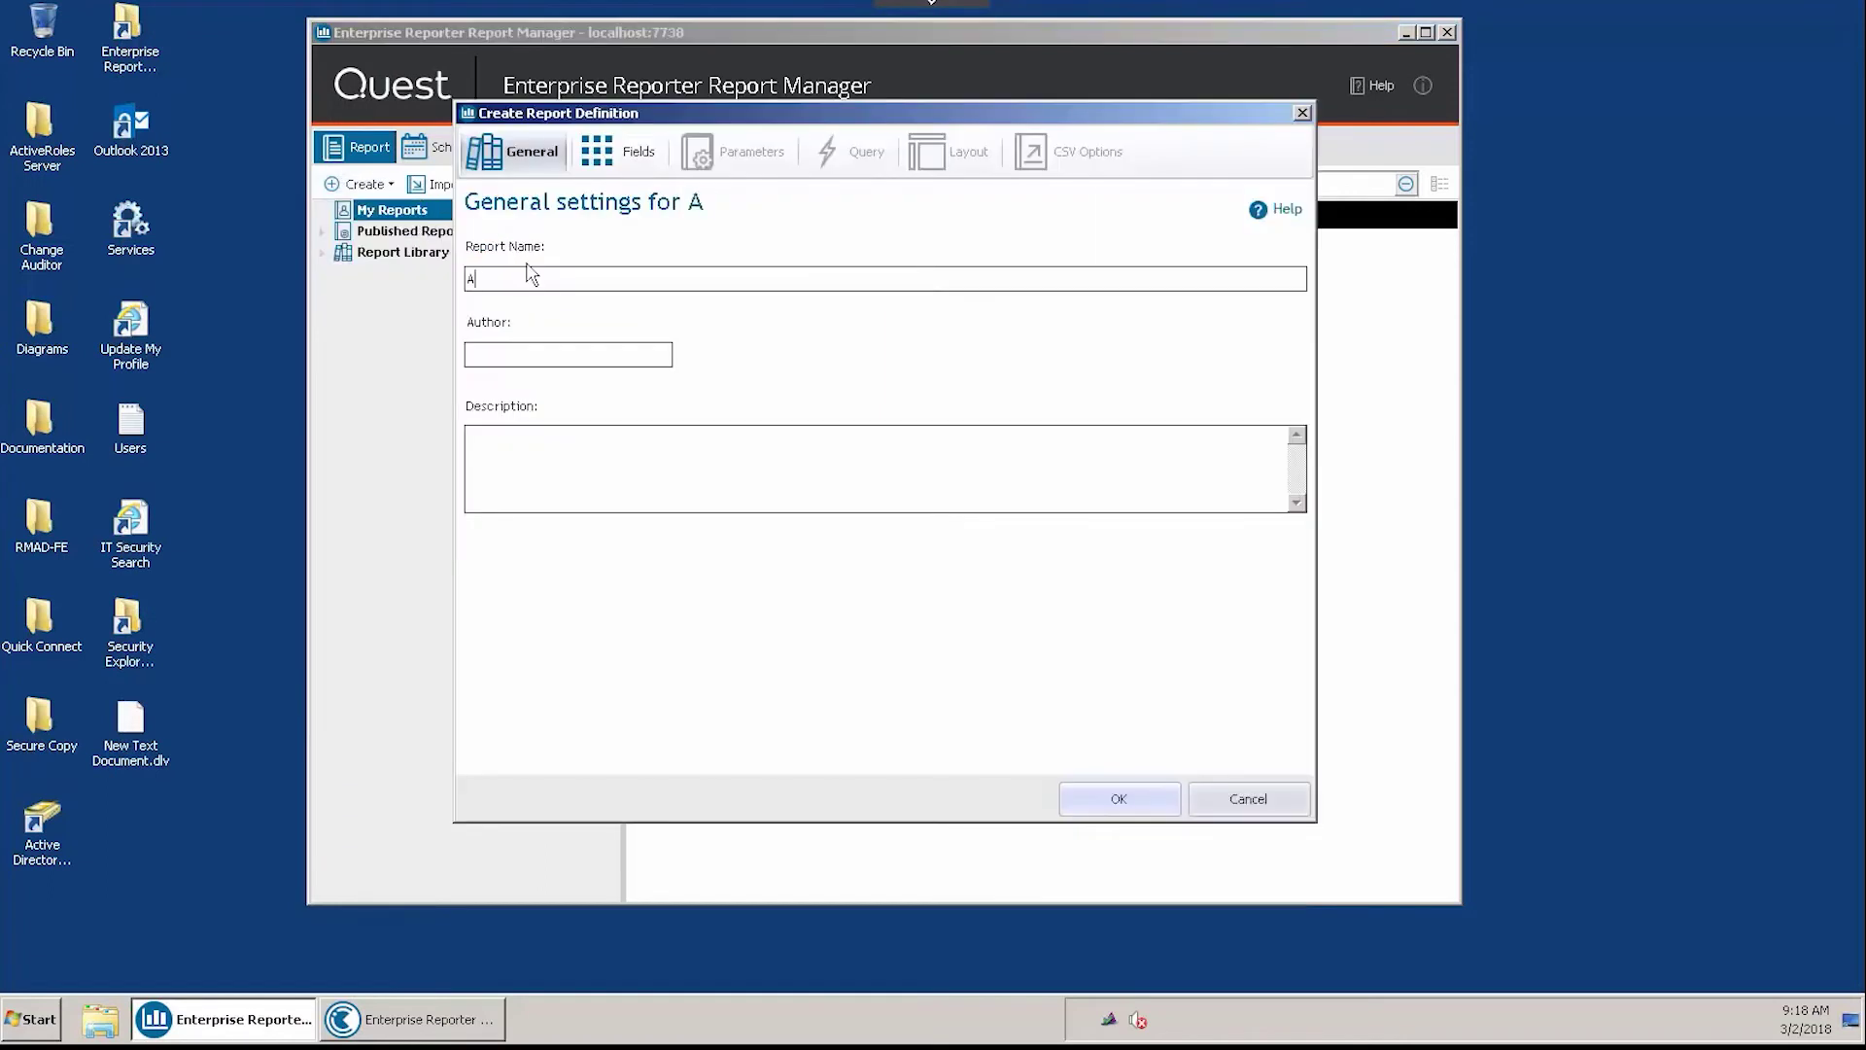
text(d information)
key(ctrl+a)
text(AD information)
click(514, 355)
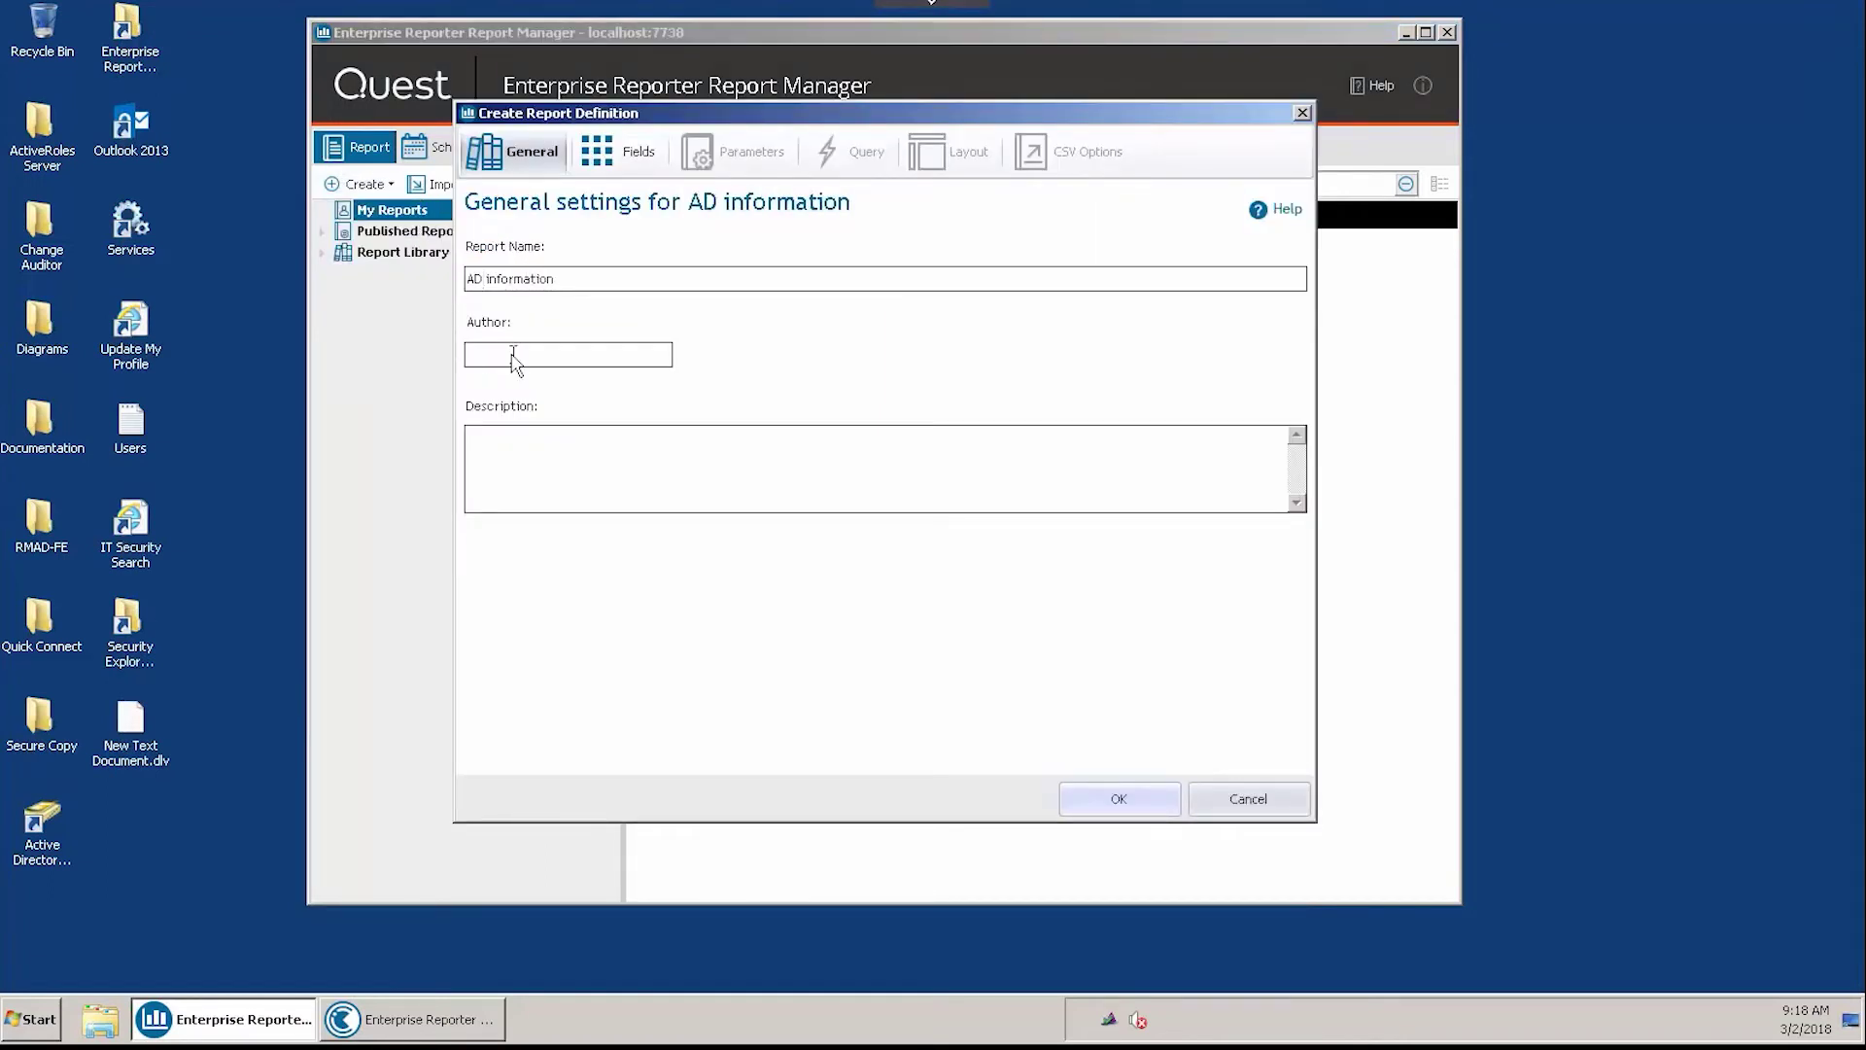
text(Quest)
Set the report type to Active Directory Users with six fields and submit the definition.
click(620, 152)
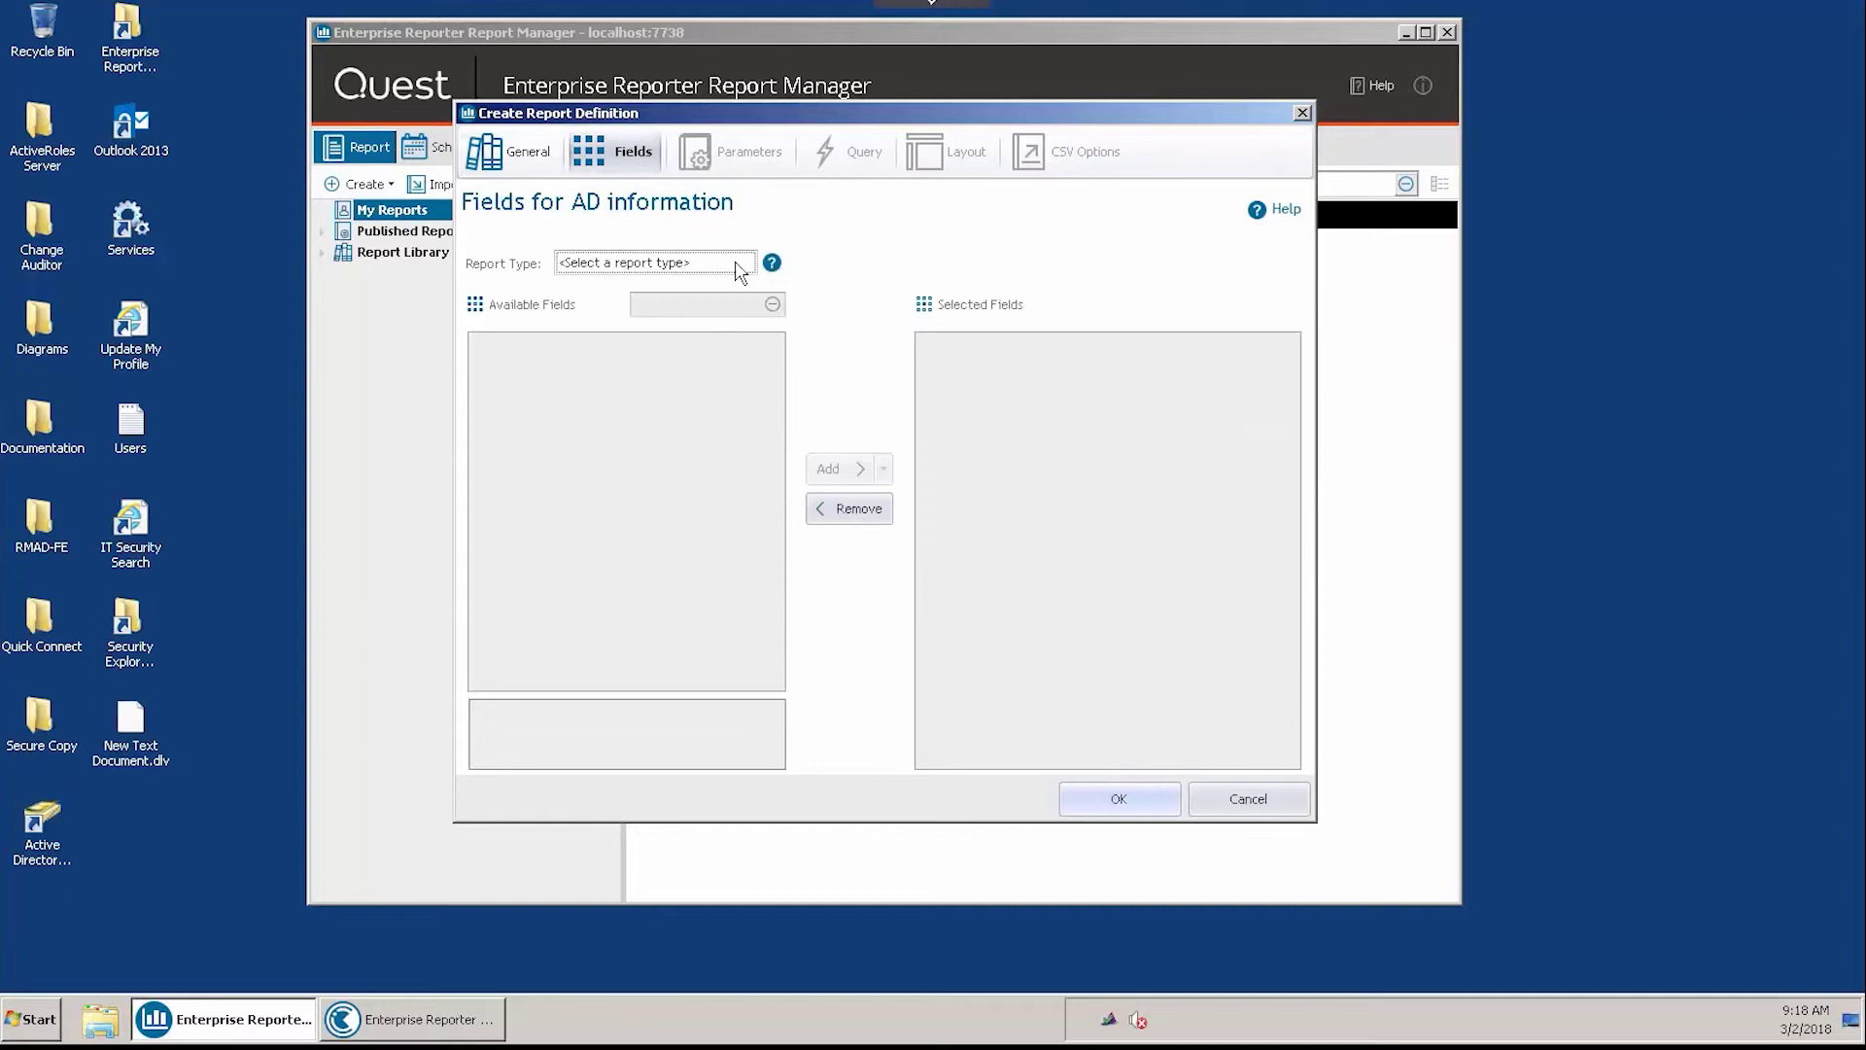
click(738, 268)
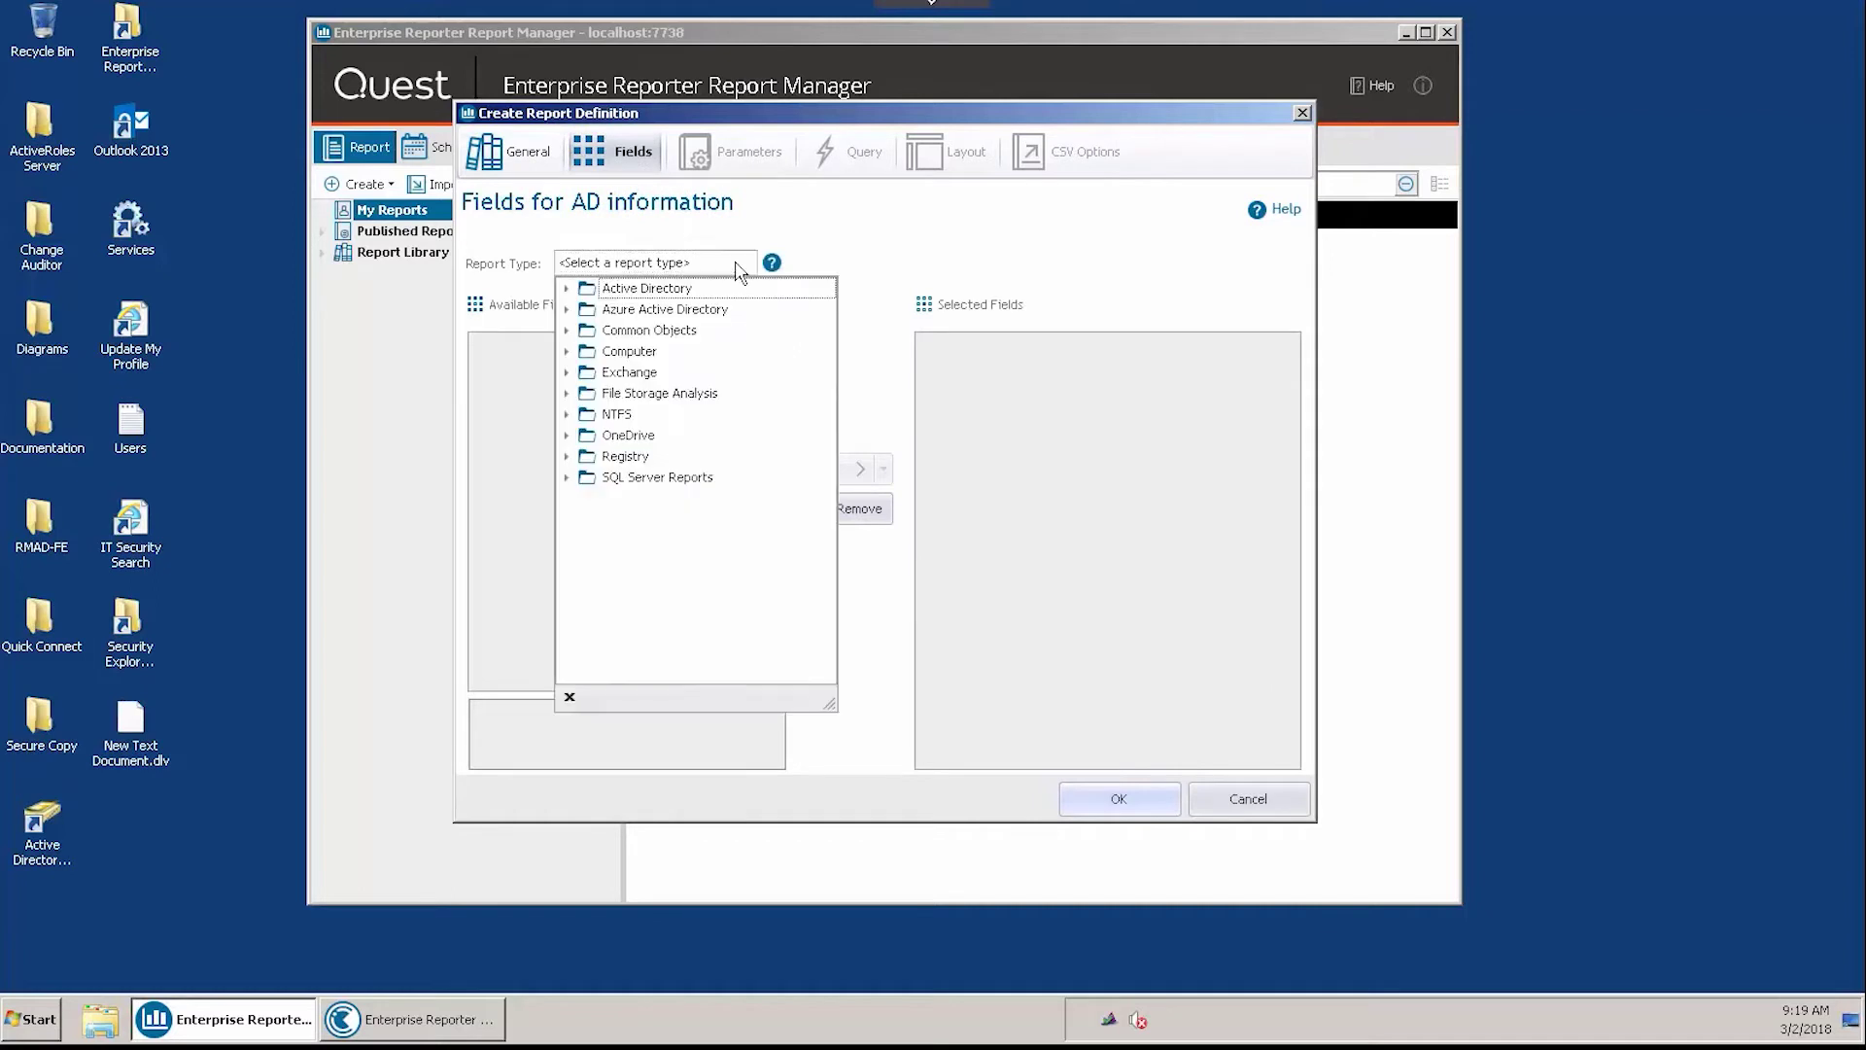
click(570, 288)
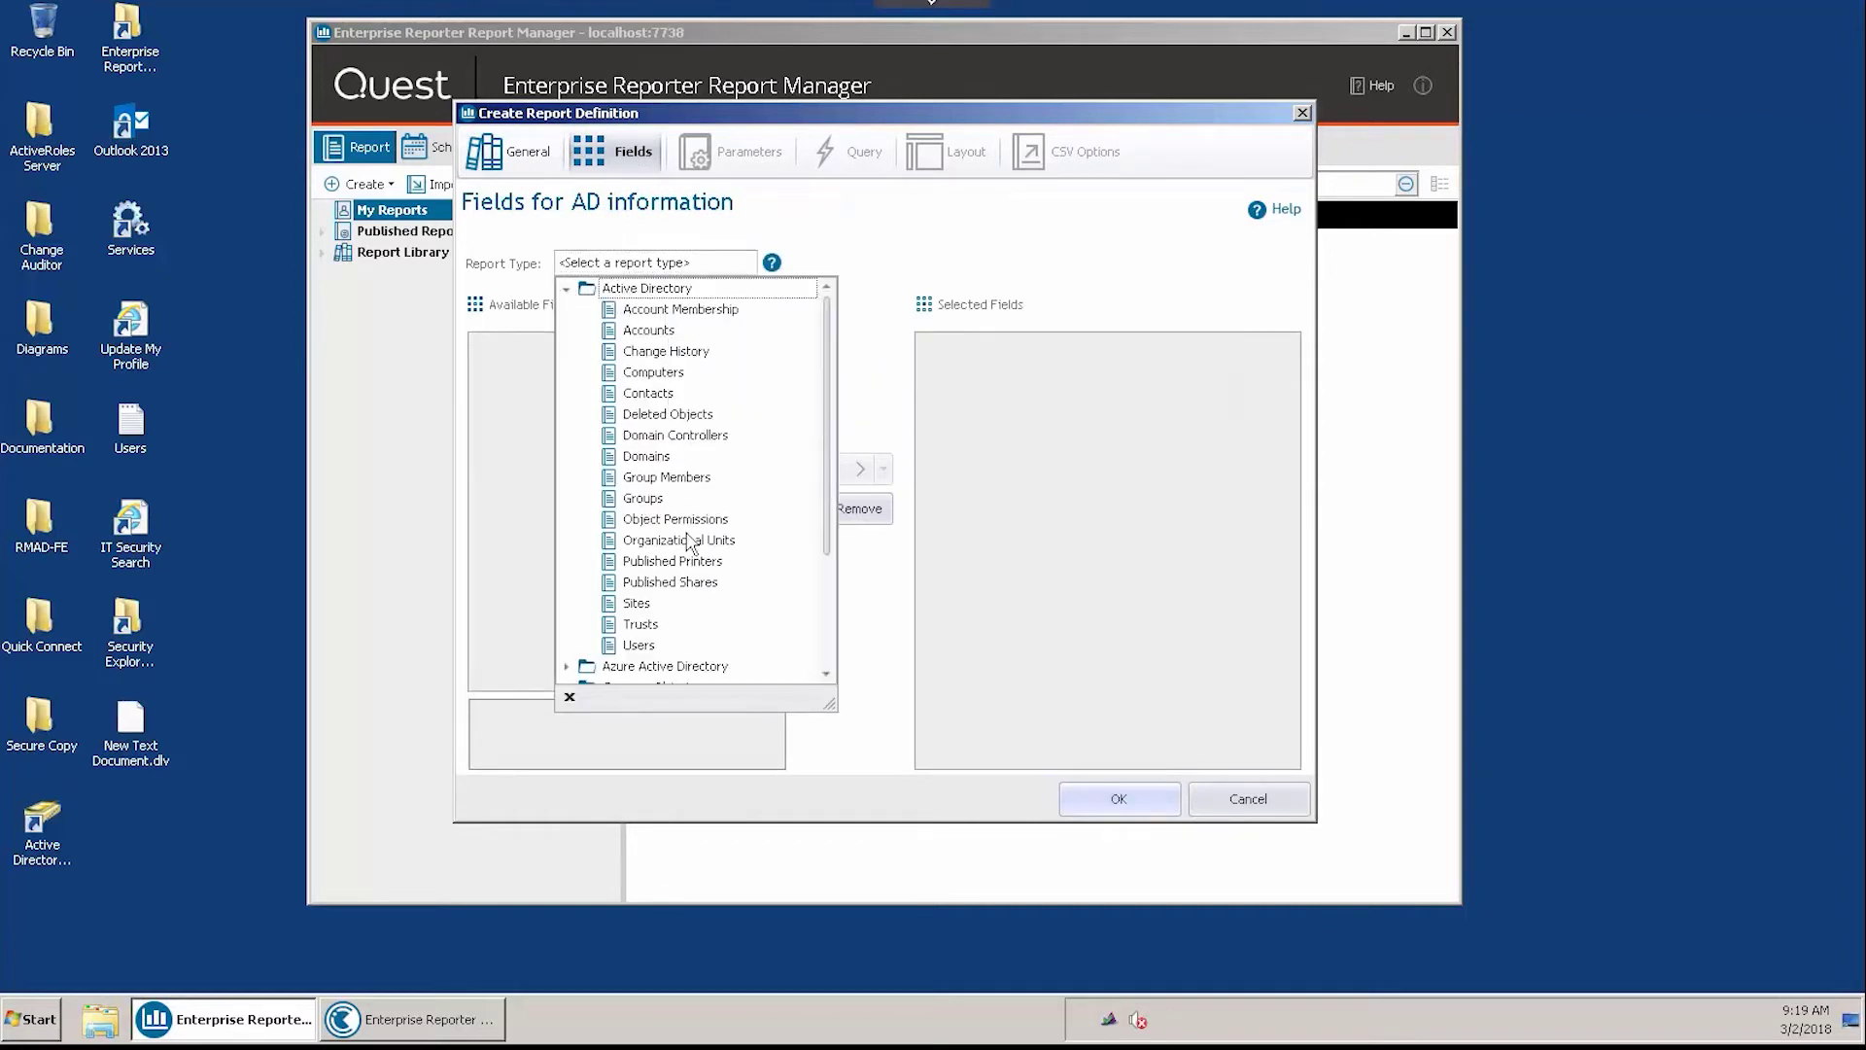
click(674, 654)
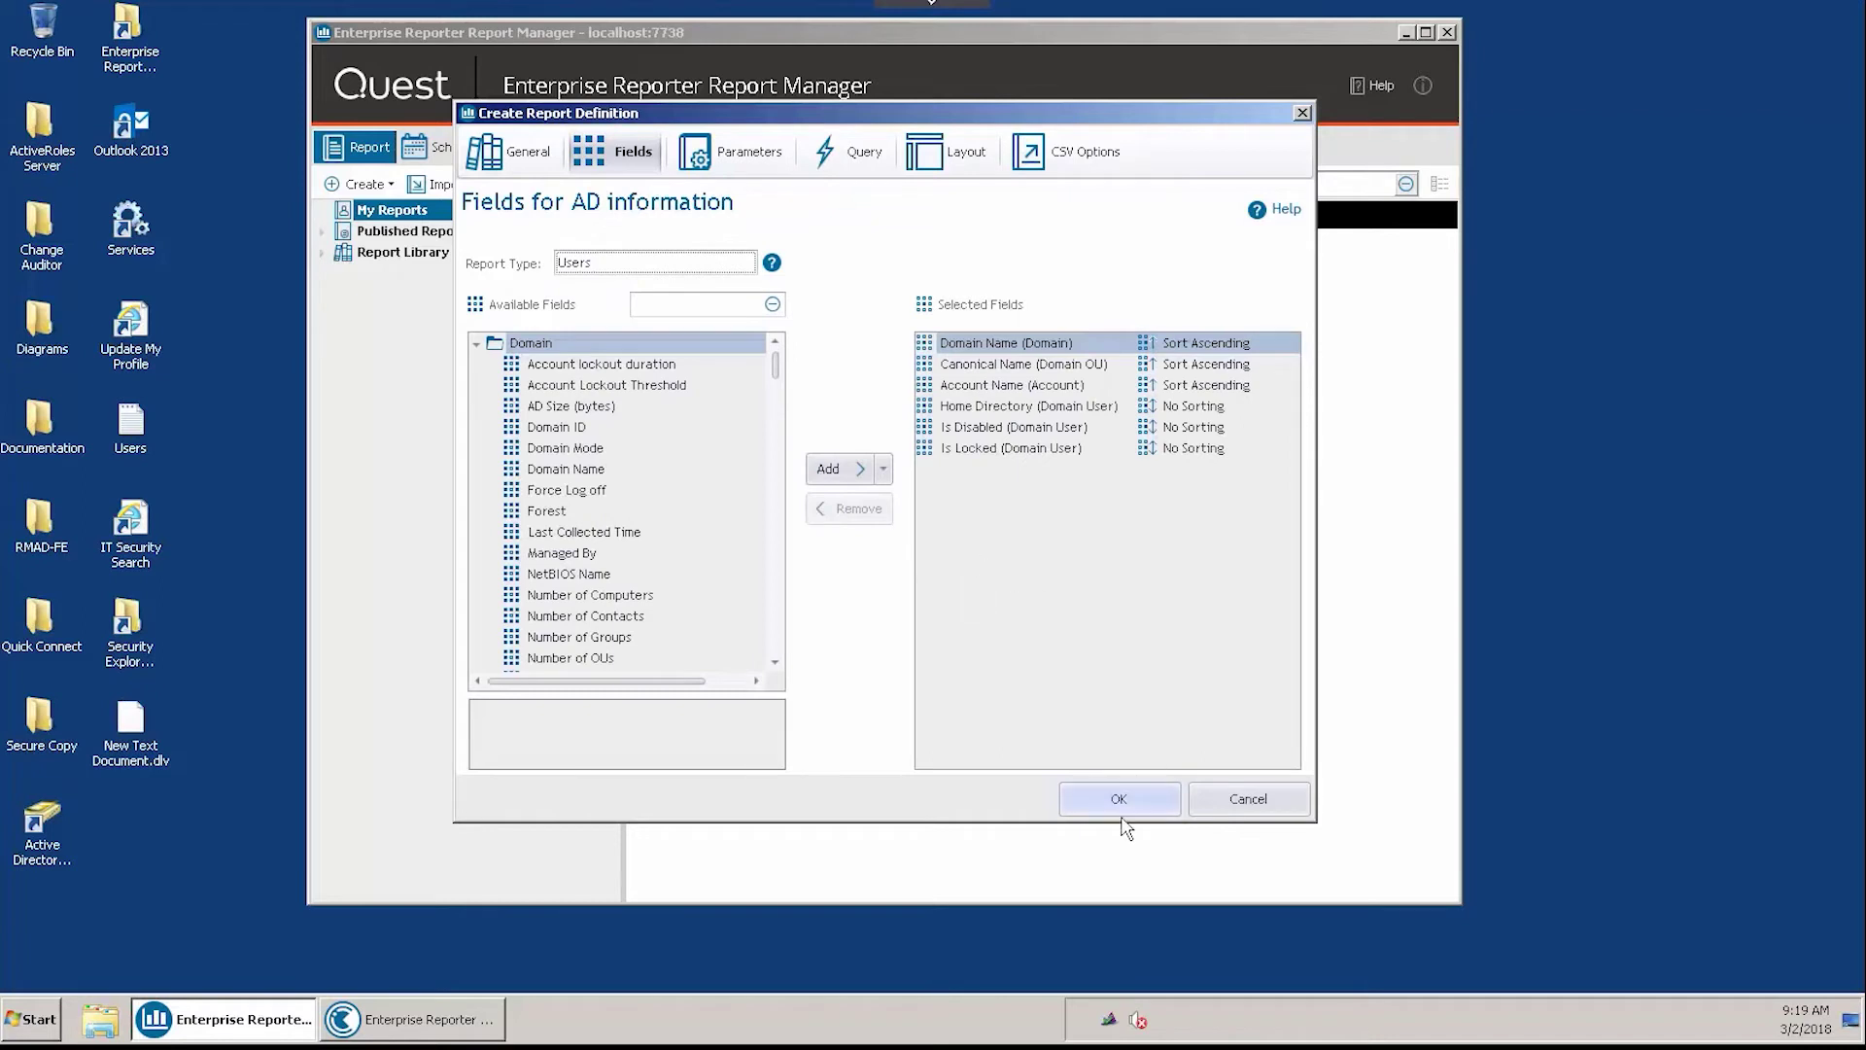
scroll(780, 379, down, 3)
scroll(780, 379, down, 2)
scroll(781, 364, up, 5)
click(1158, 800)
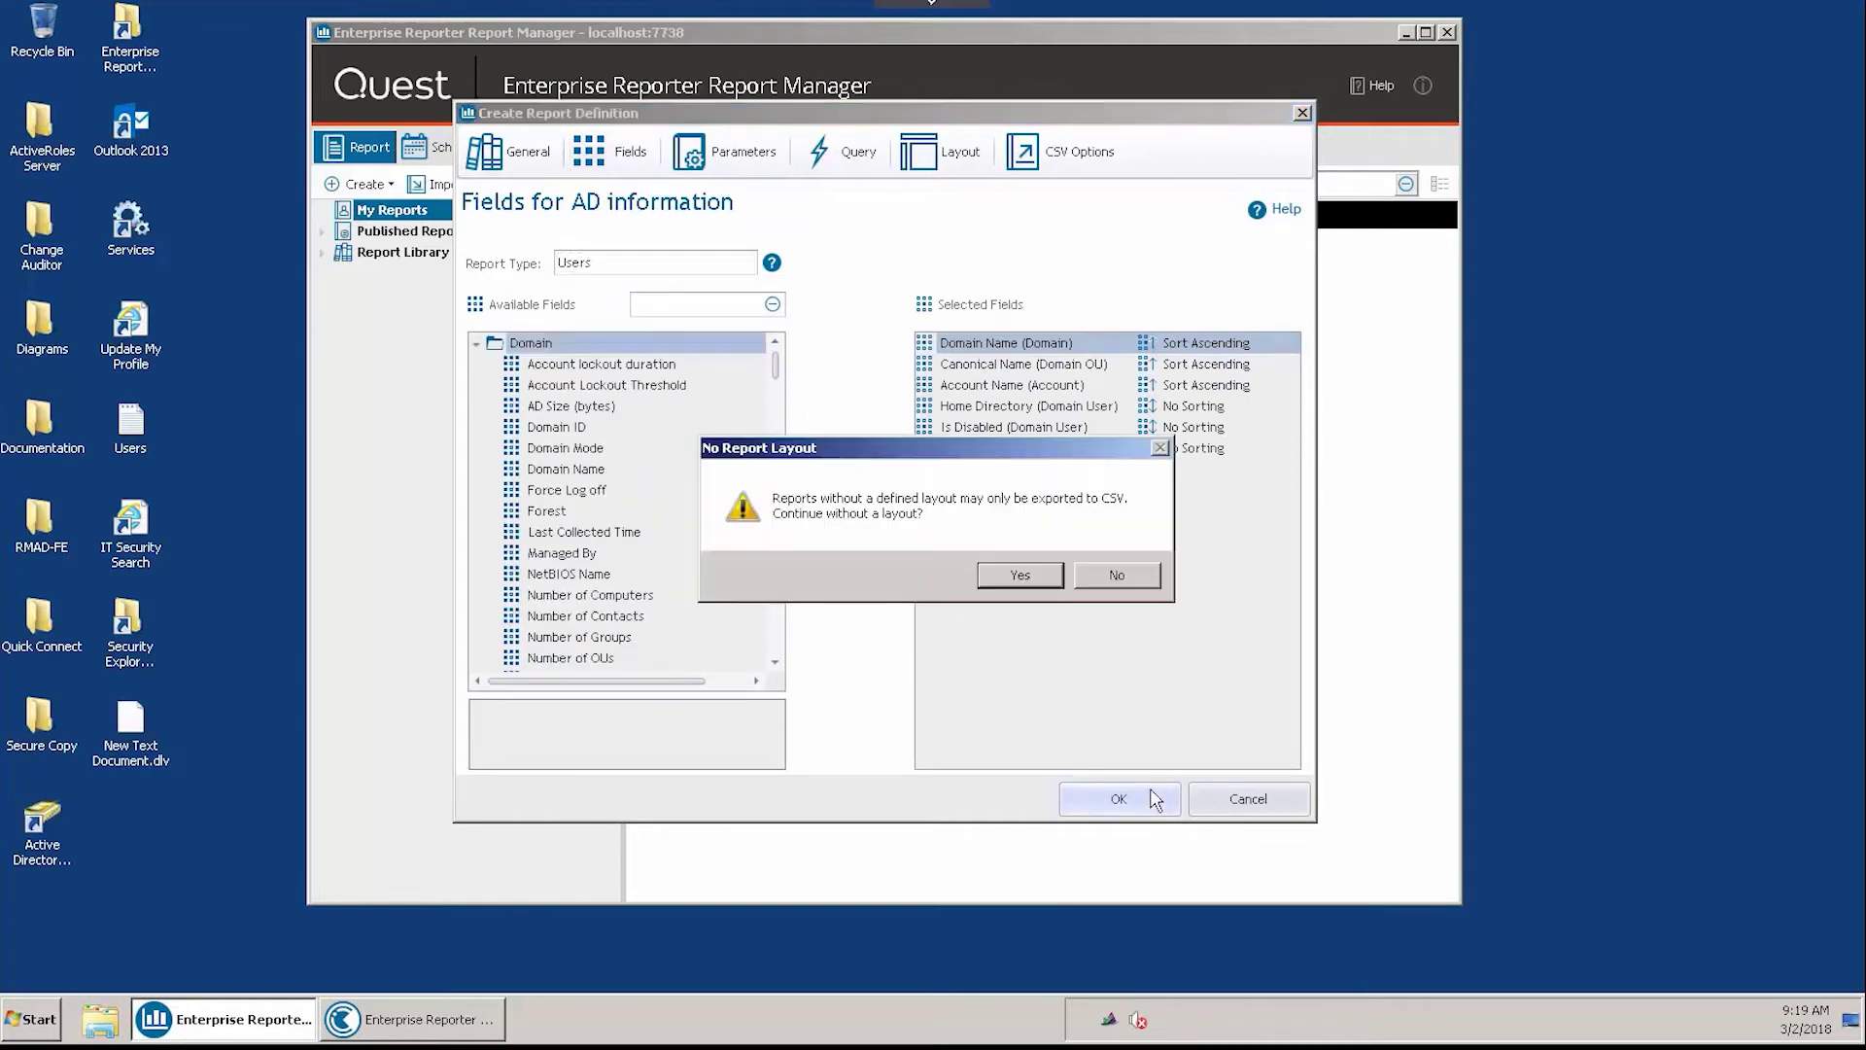
Decline the No Report Layout prompt and review the Parameters and Query tabs.
click(1119, 578)
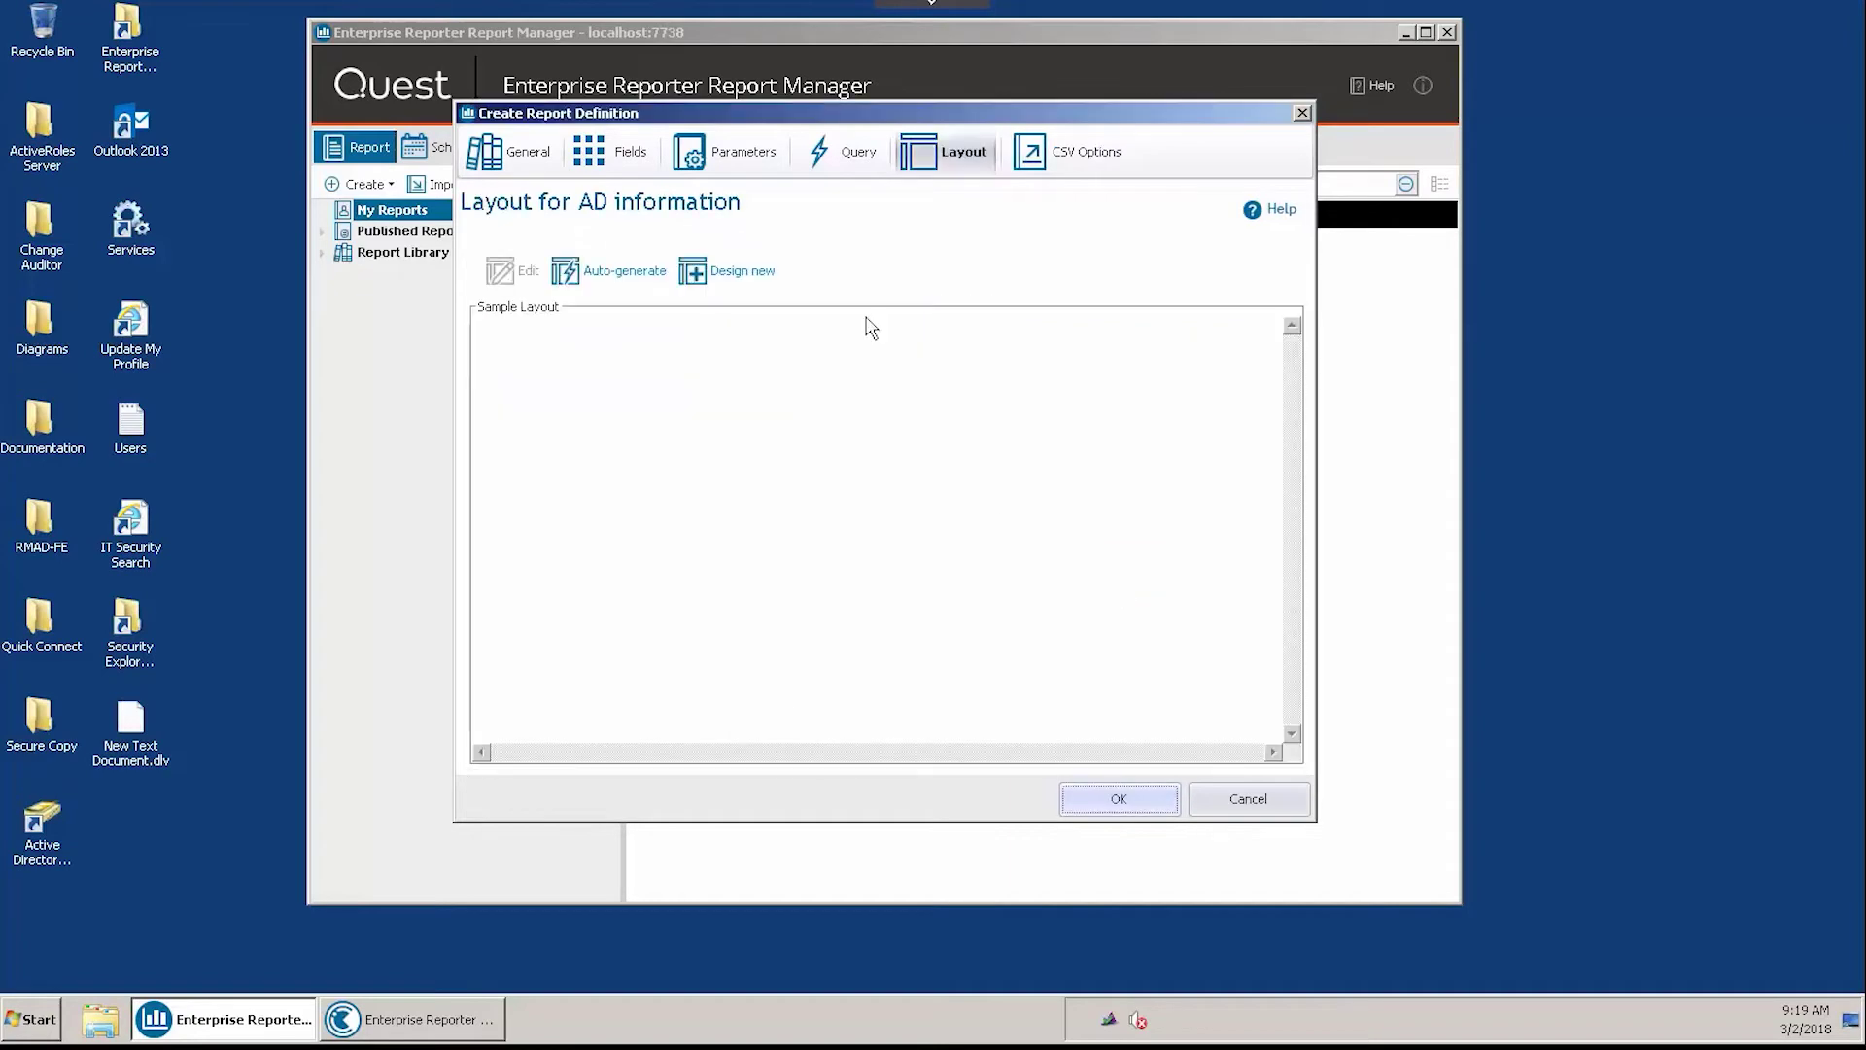
click(733, 152)
click(508, 260)
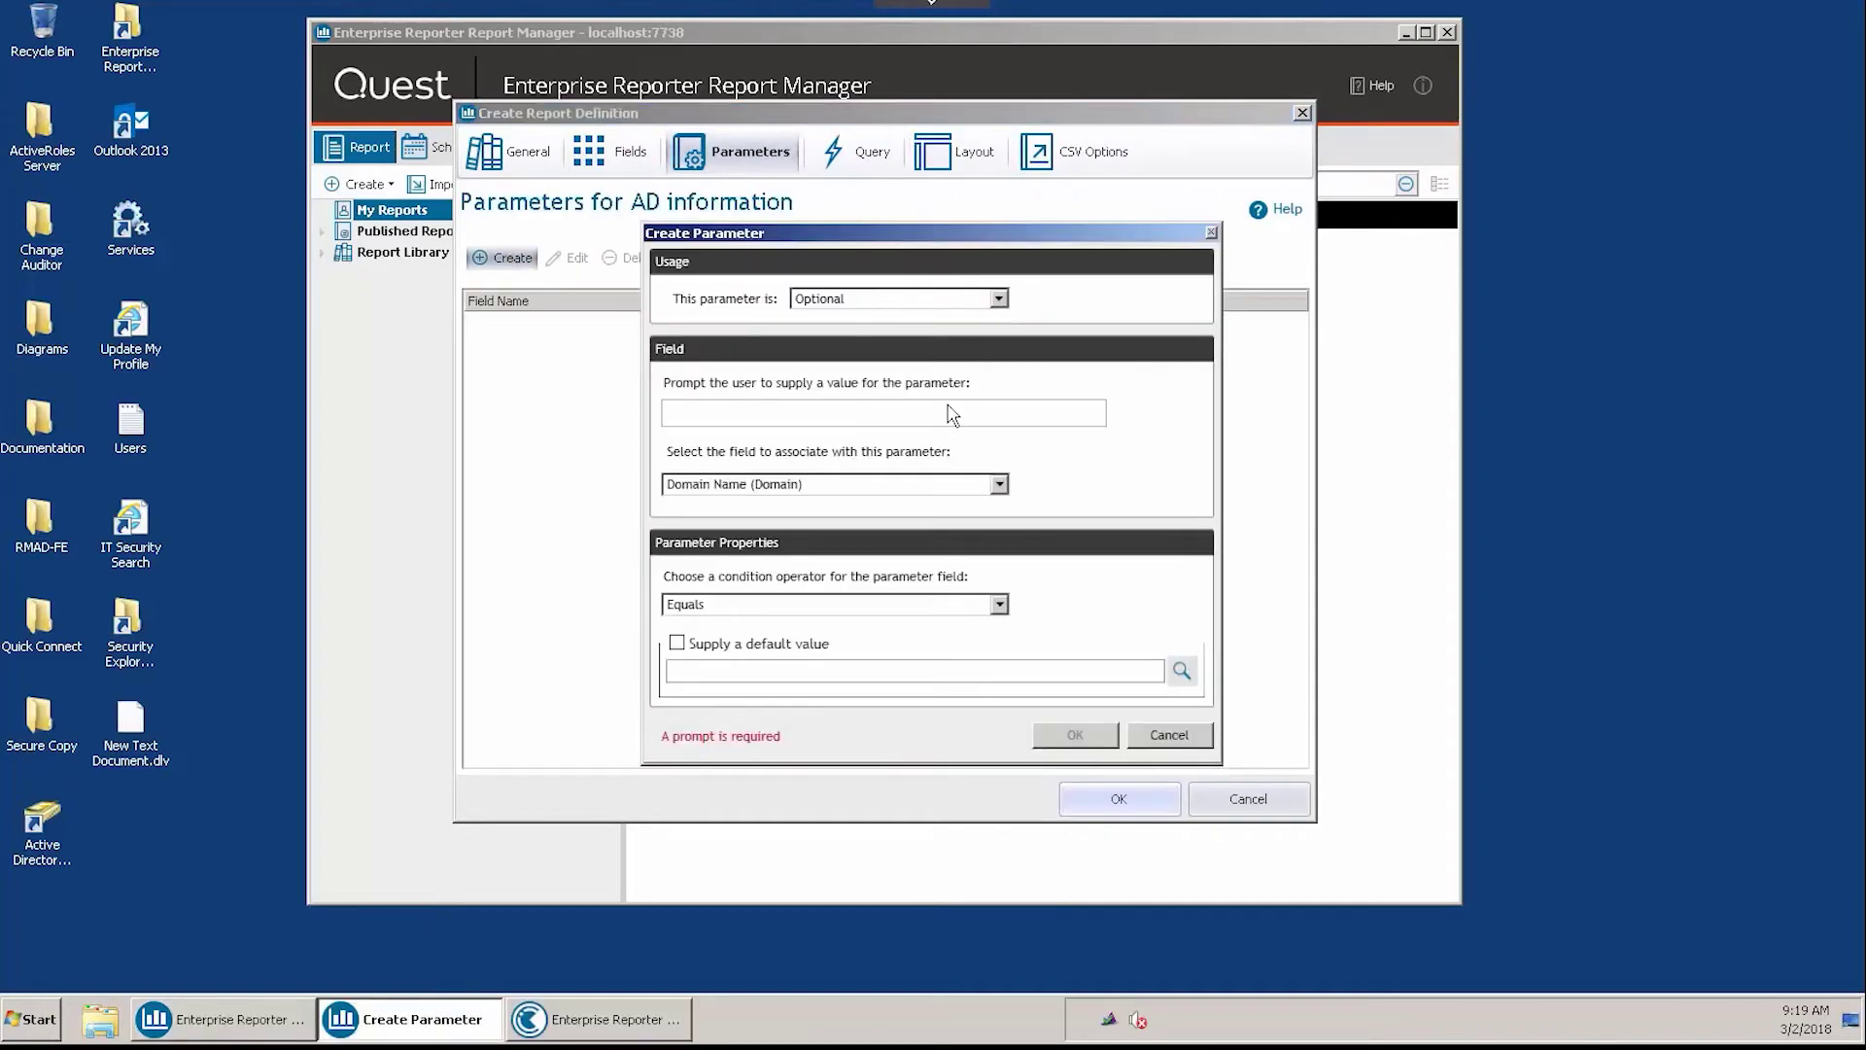
click(1167, 736)
click(860, 152)
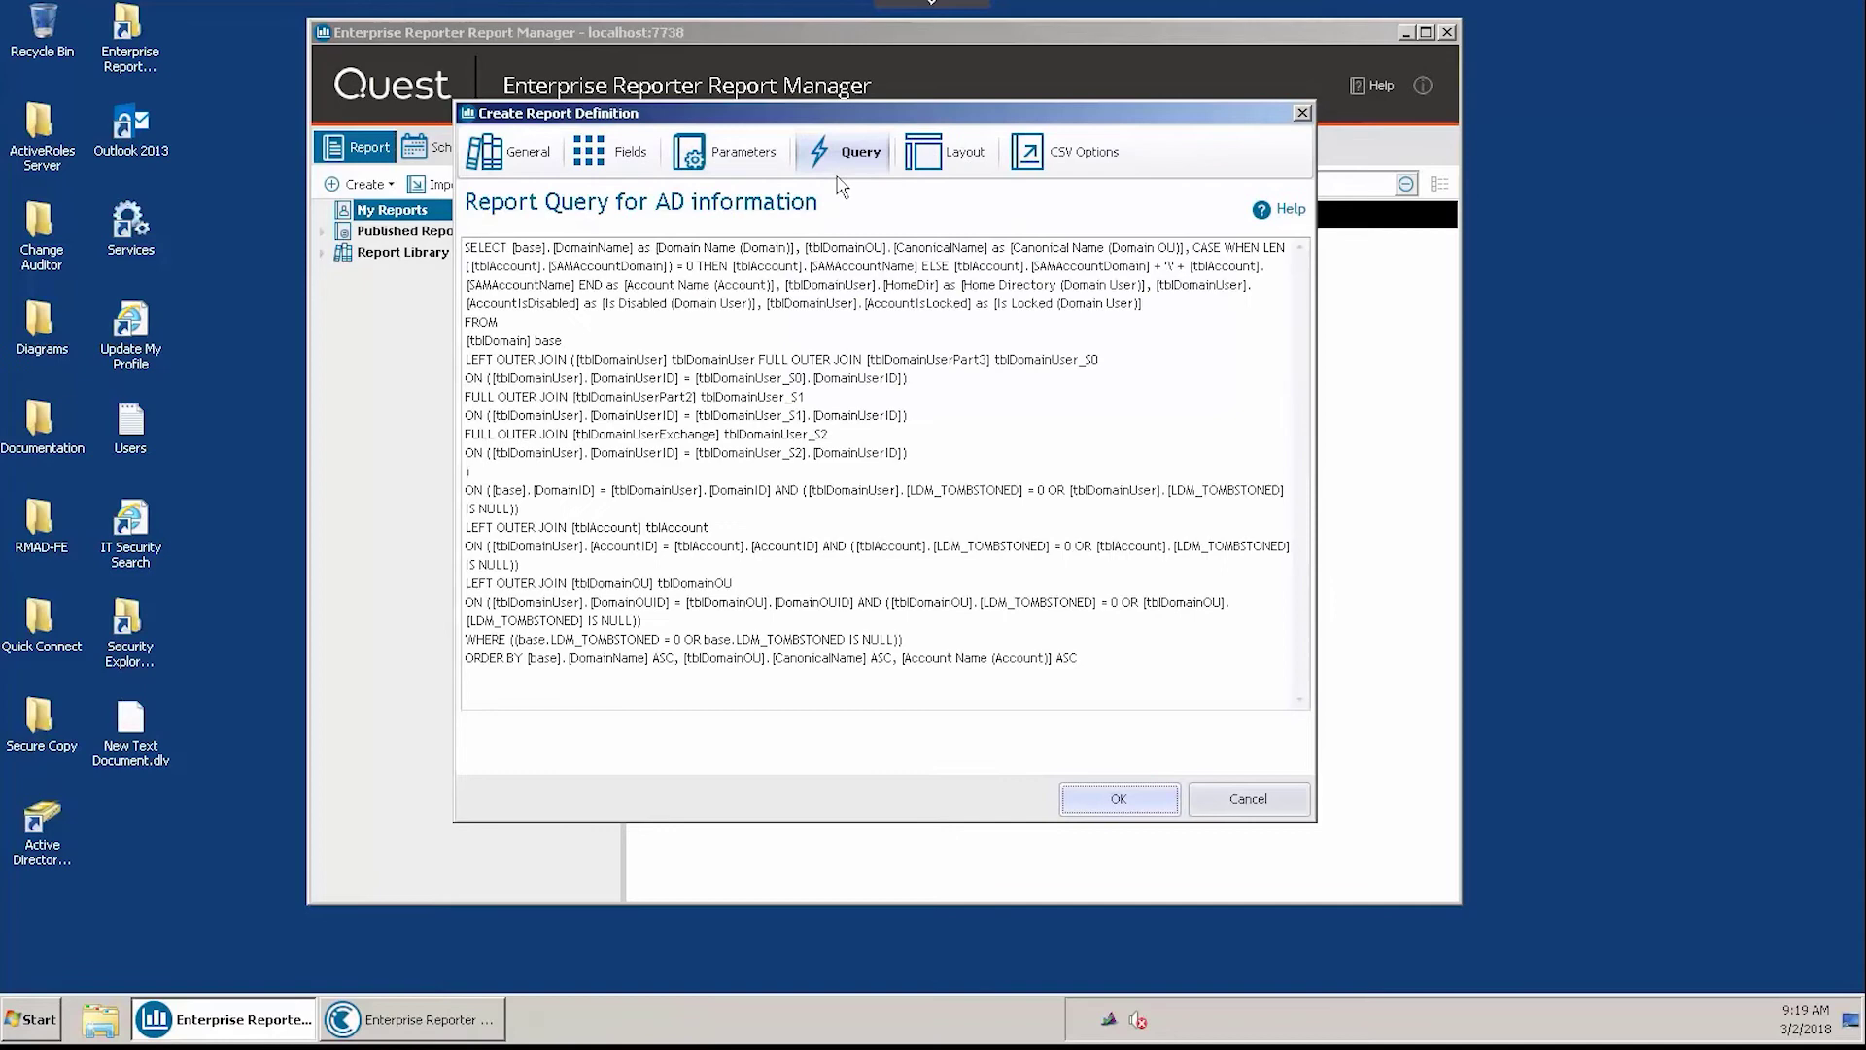
drag(1086, 664, 528, 233)
click(1020, 398)
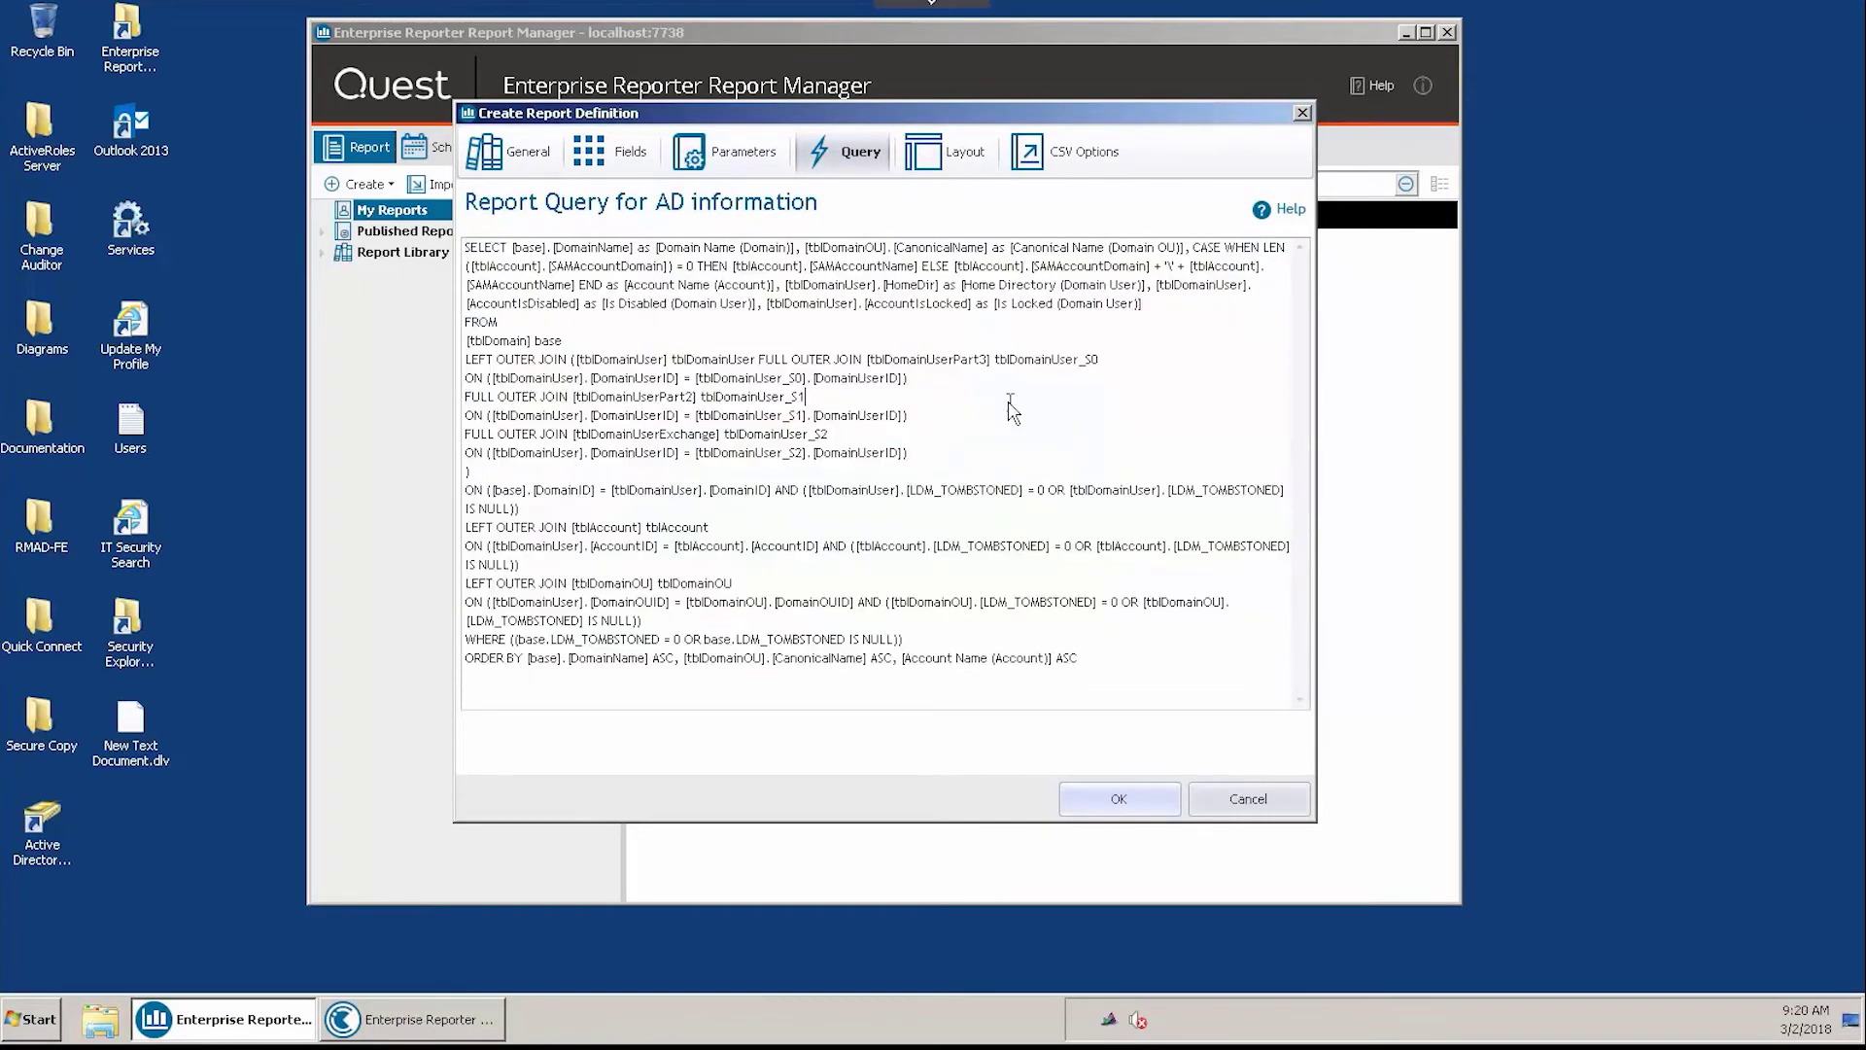
Start designing a new layout on the Layout tab, dismissing the overwrite warning.
click(946, 152)
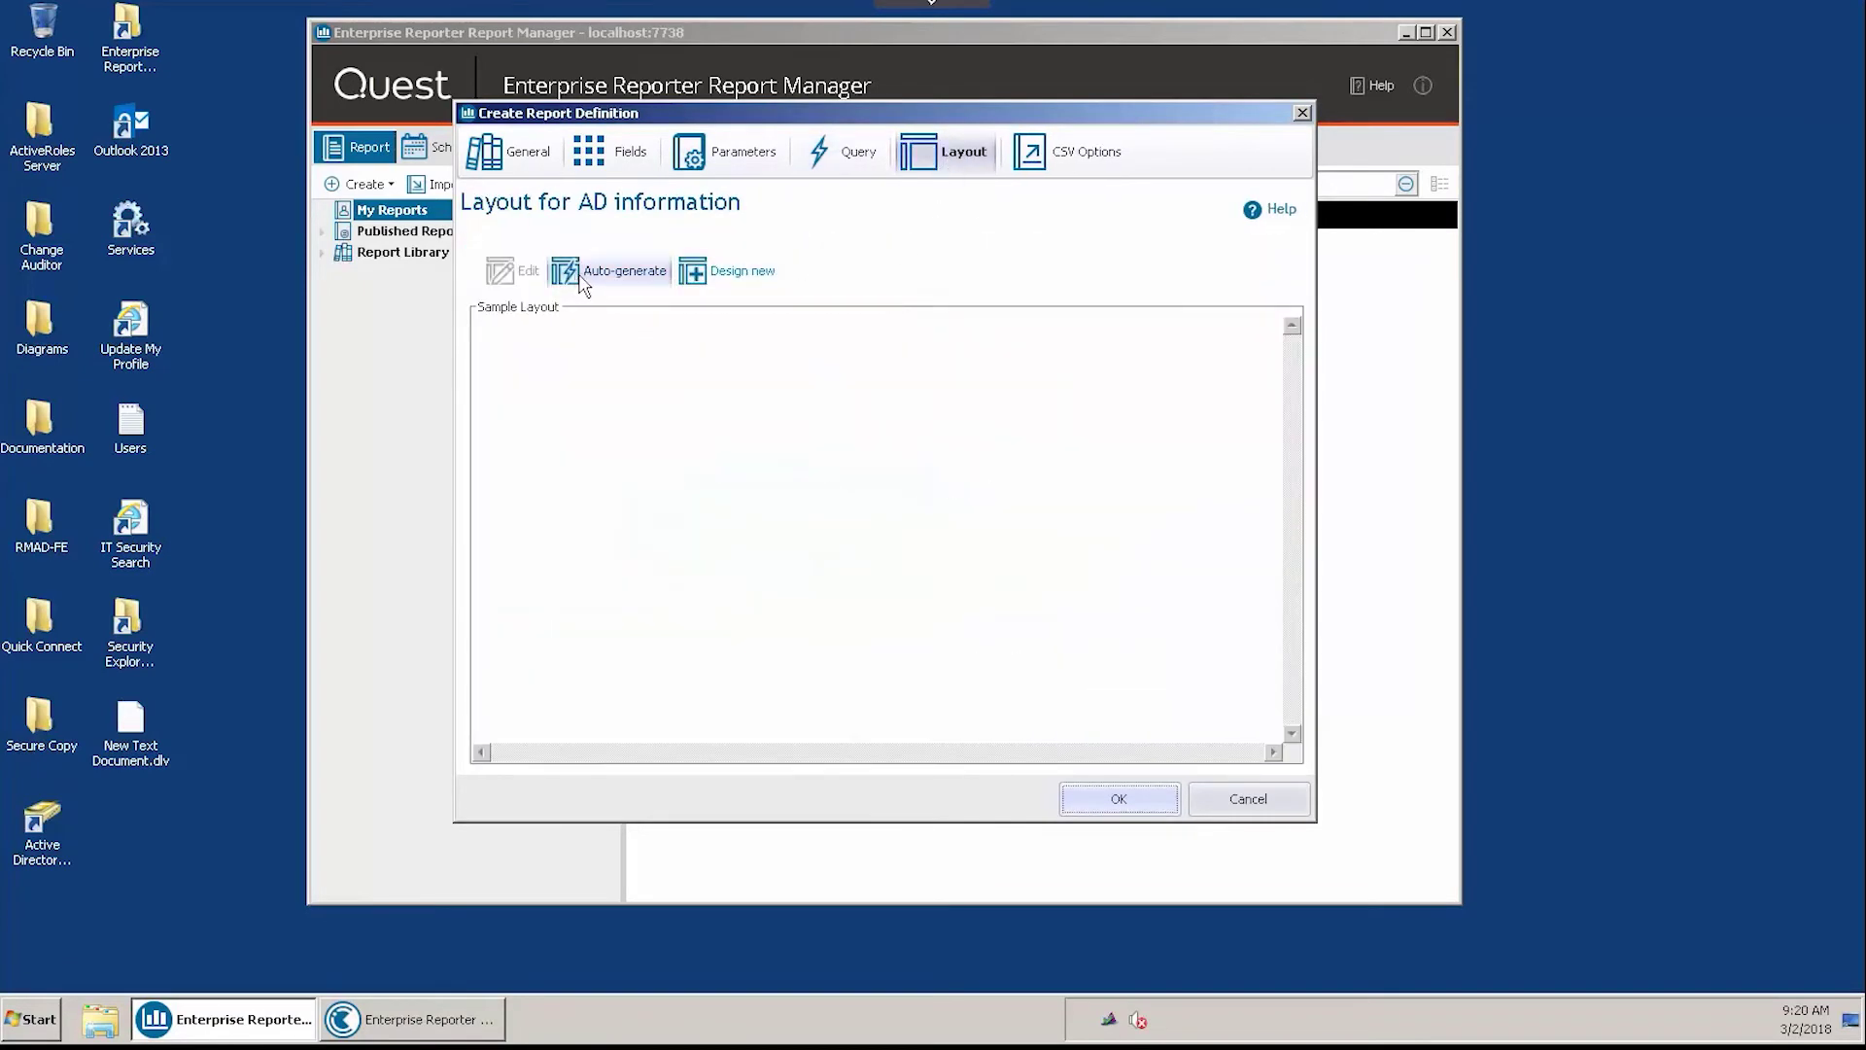
click(726, 272)
click(1127, 576)
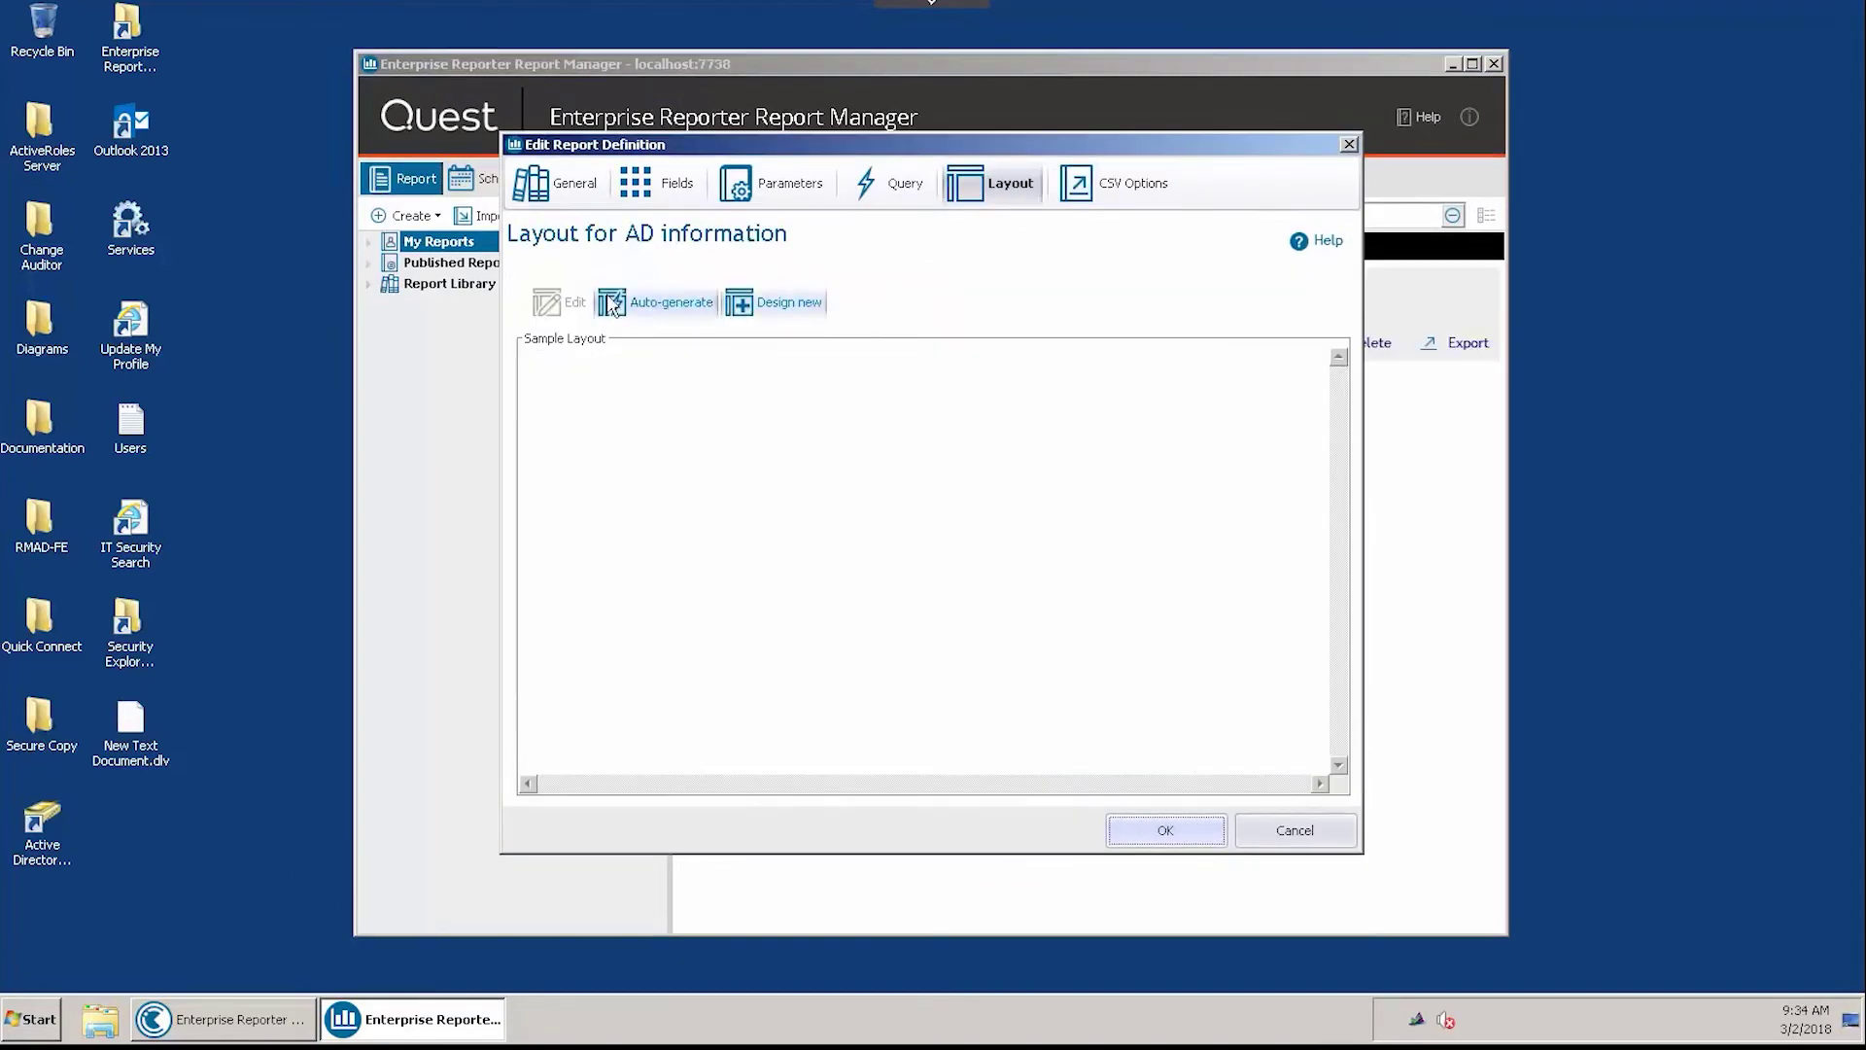
Build a data-bound layout with all available fields and save the AD information report.
click(636, 301)
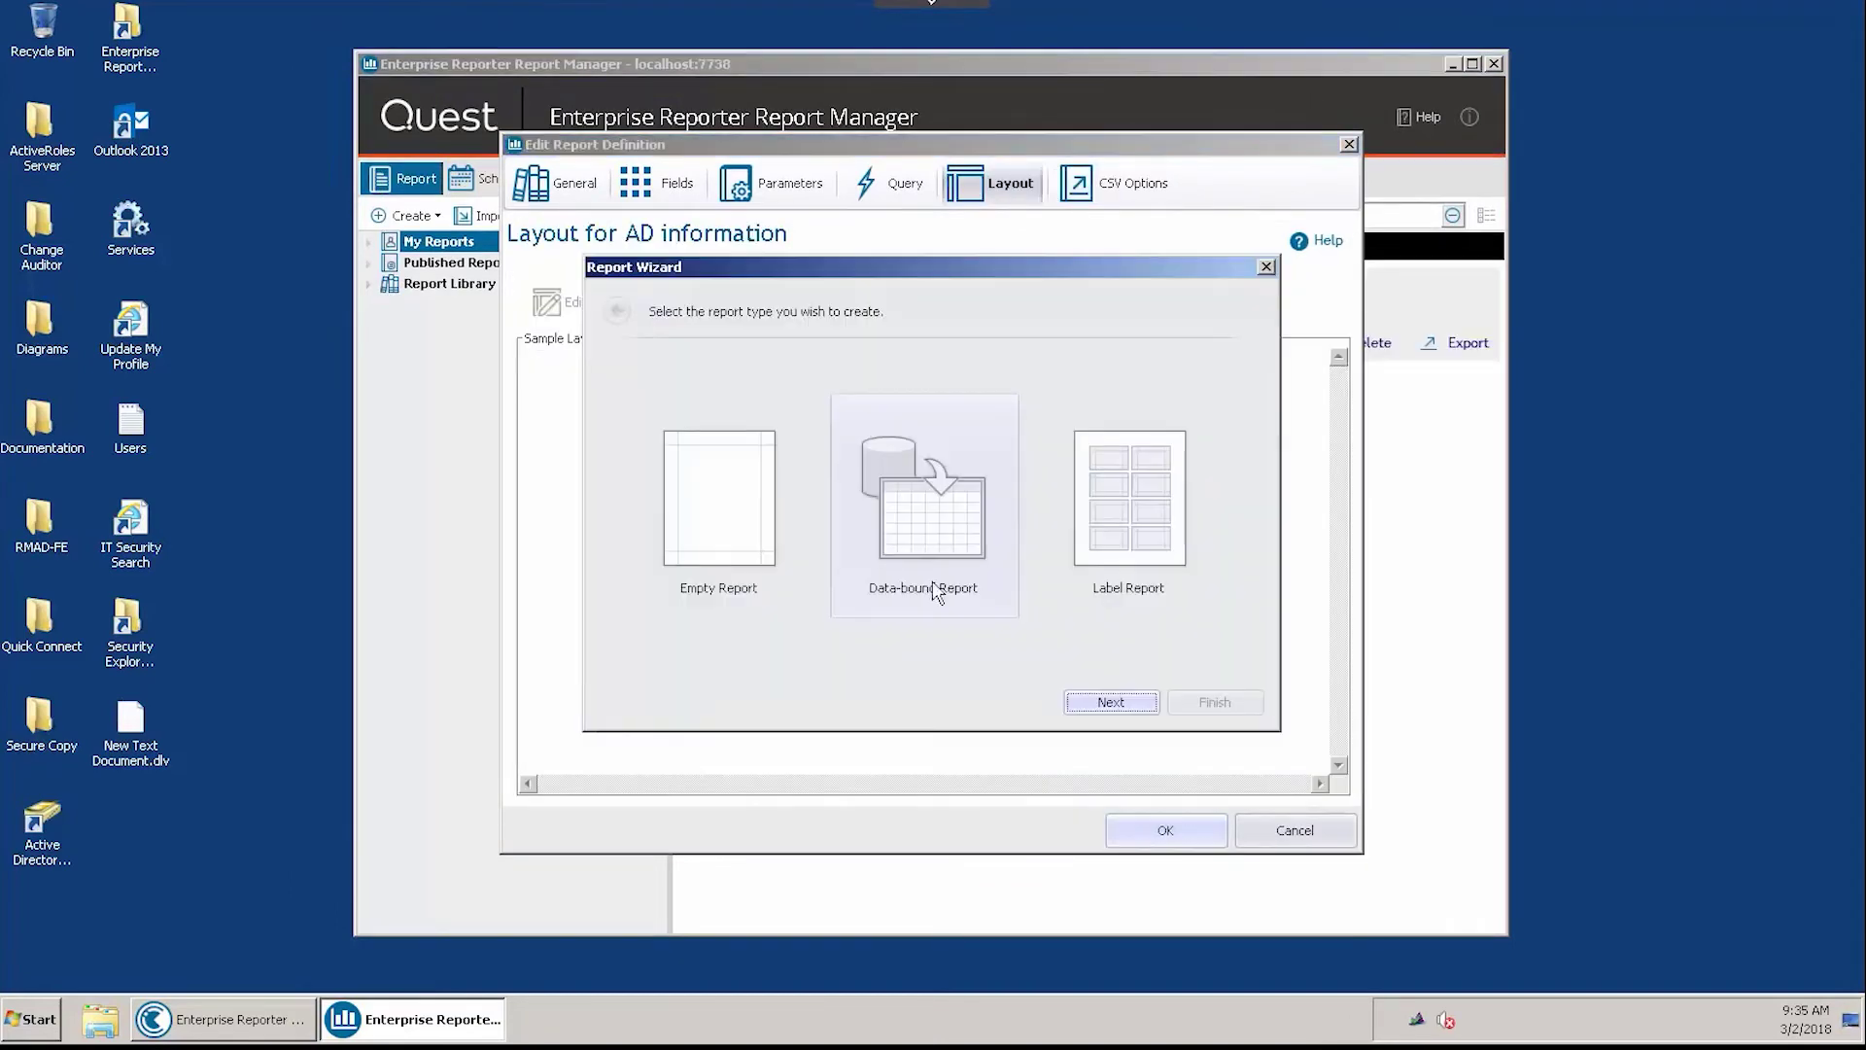
click(941, 554)
click(1124, 703)
click(930, 492)
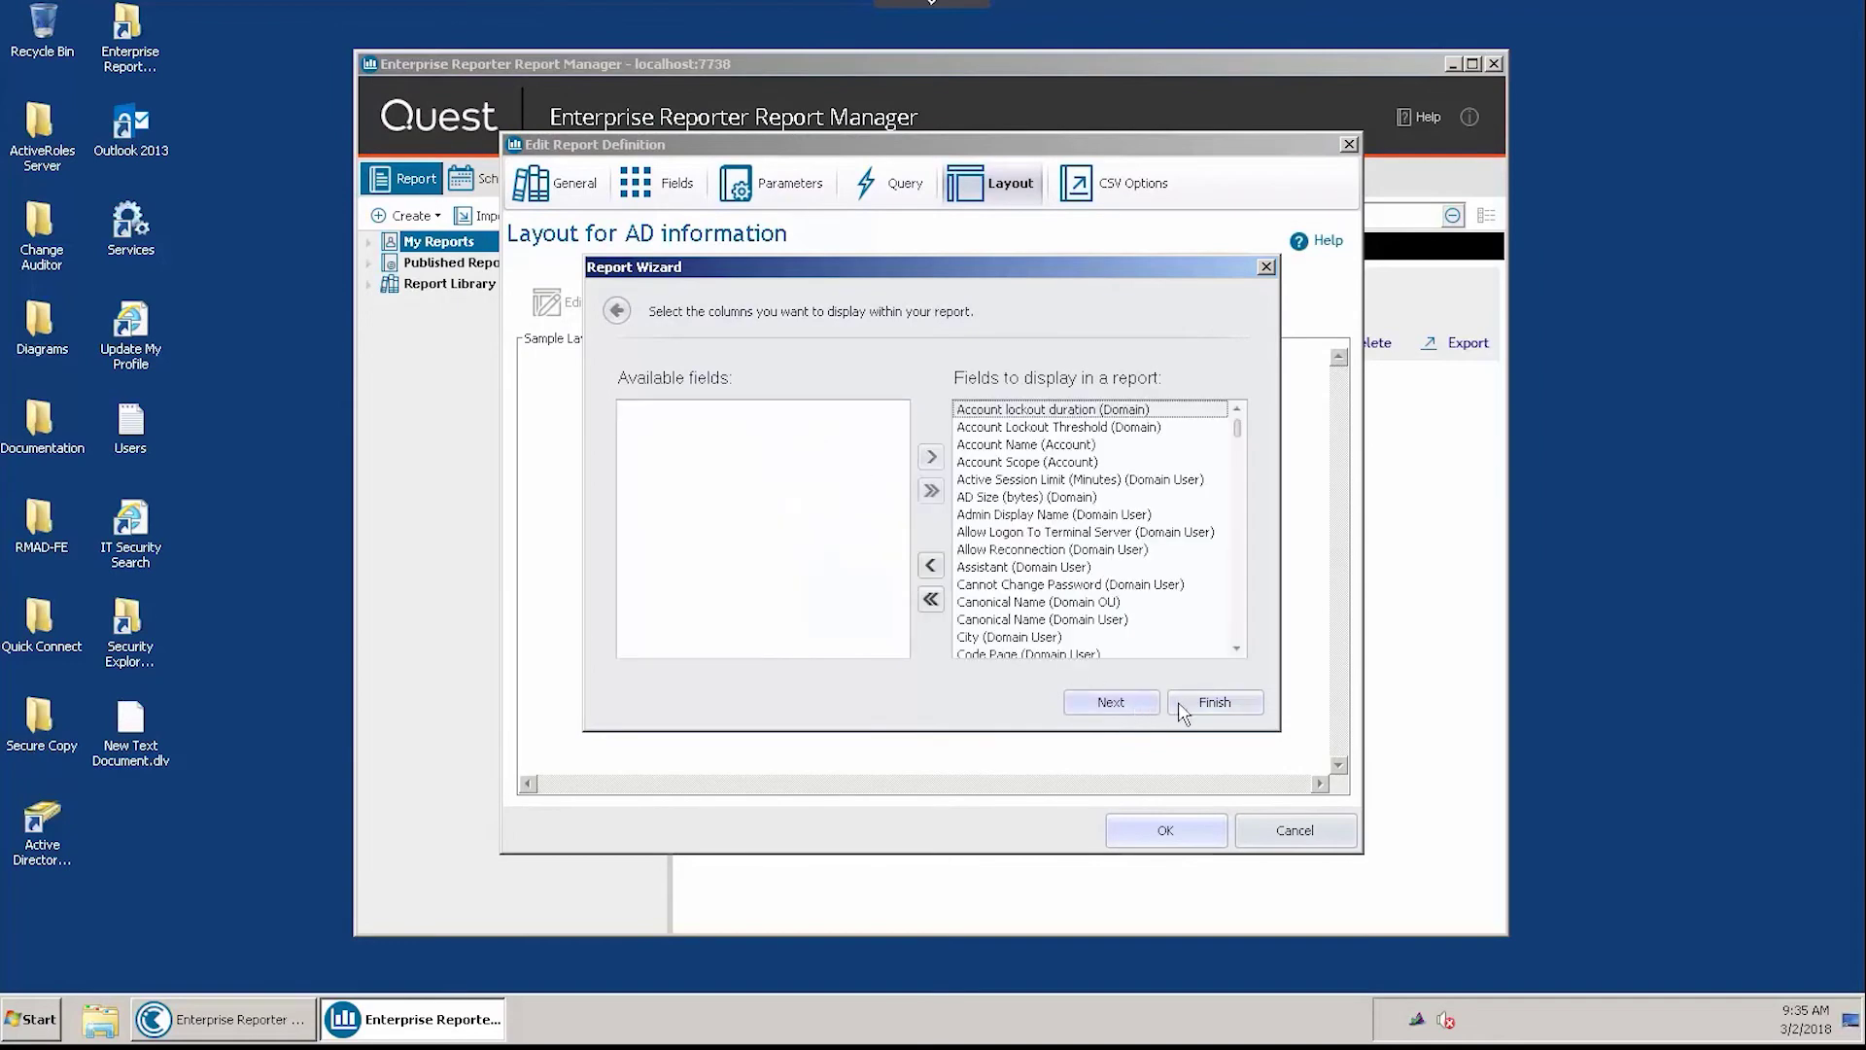
click(1204, 701)
click(1199, 832)
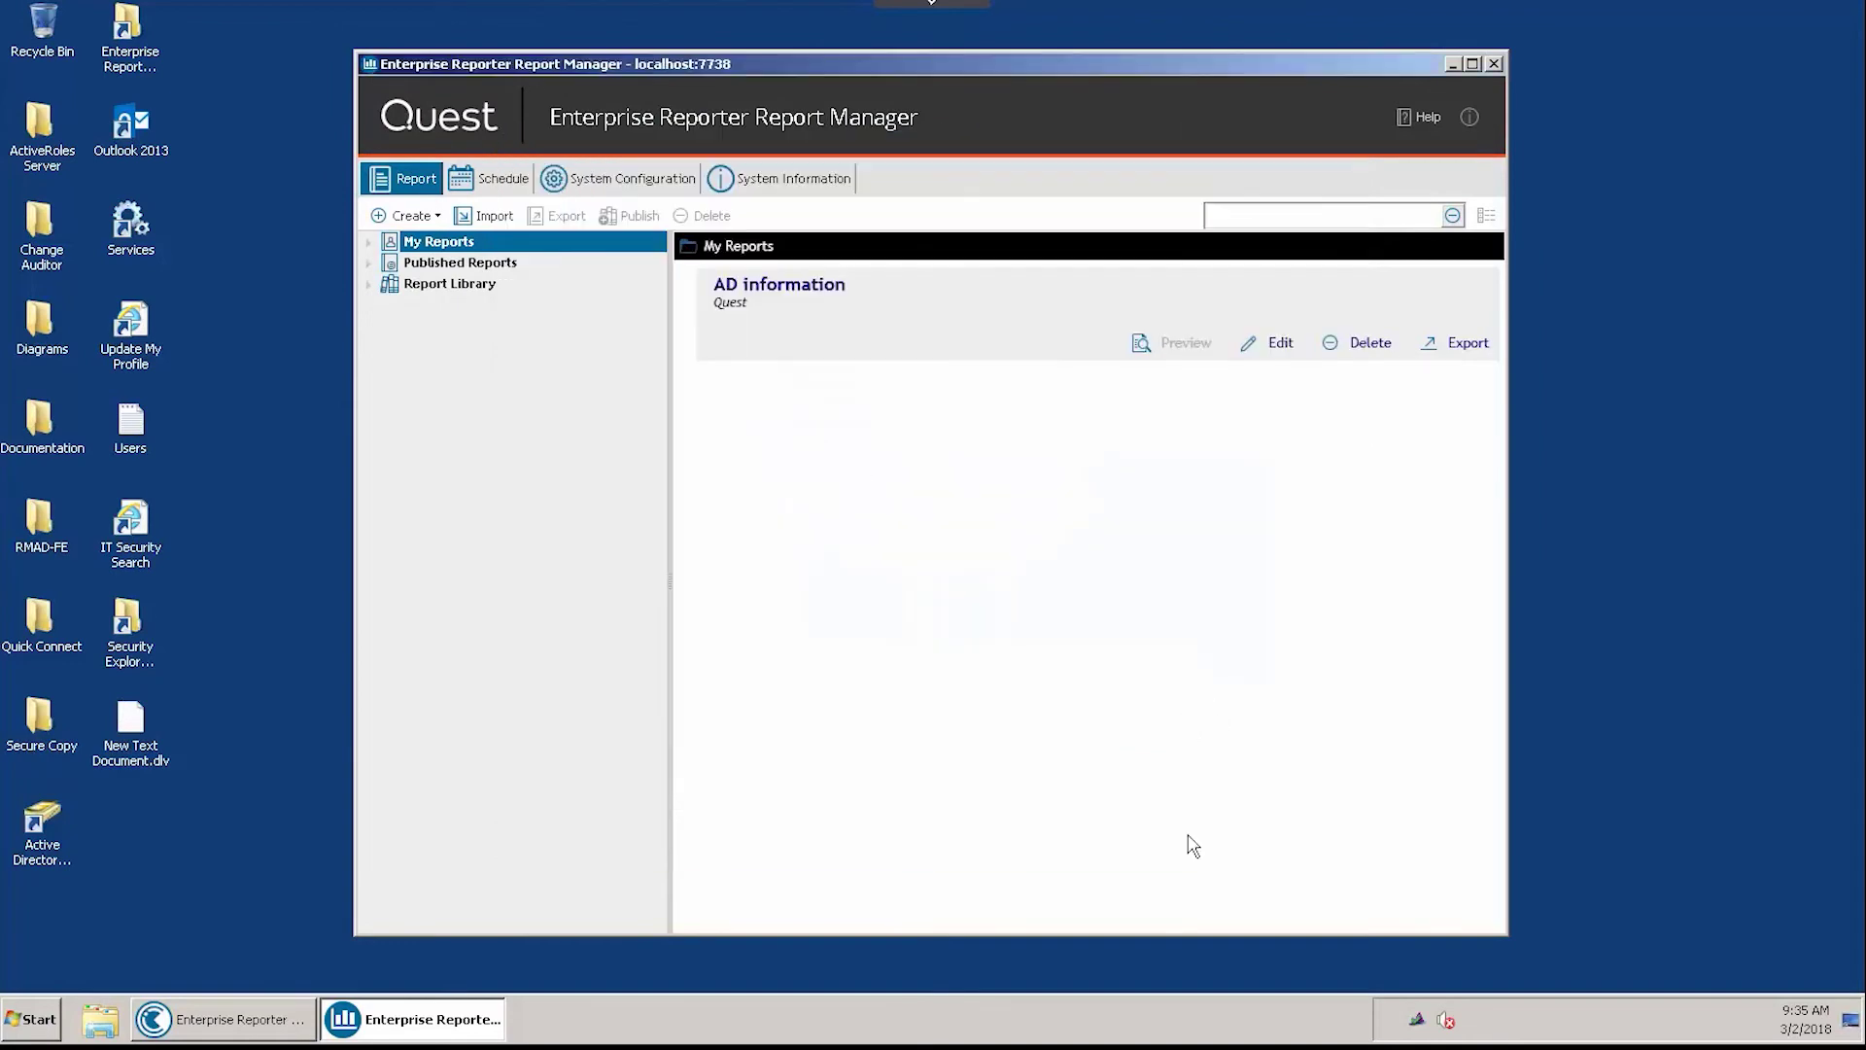
Run the AD information report from My Reports.
click(375, 241)
click(453, 263)
click(750, 295)
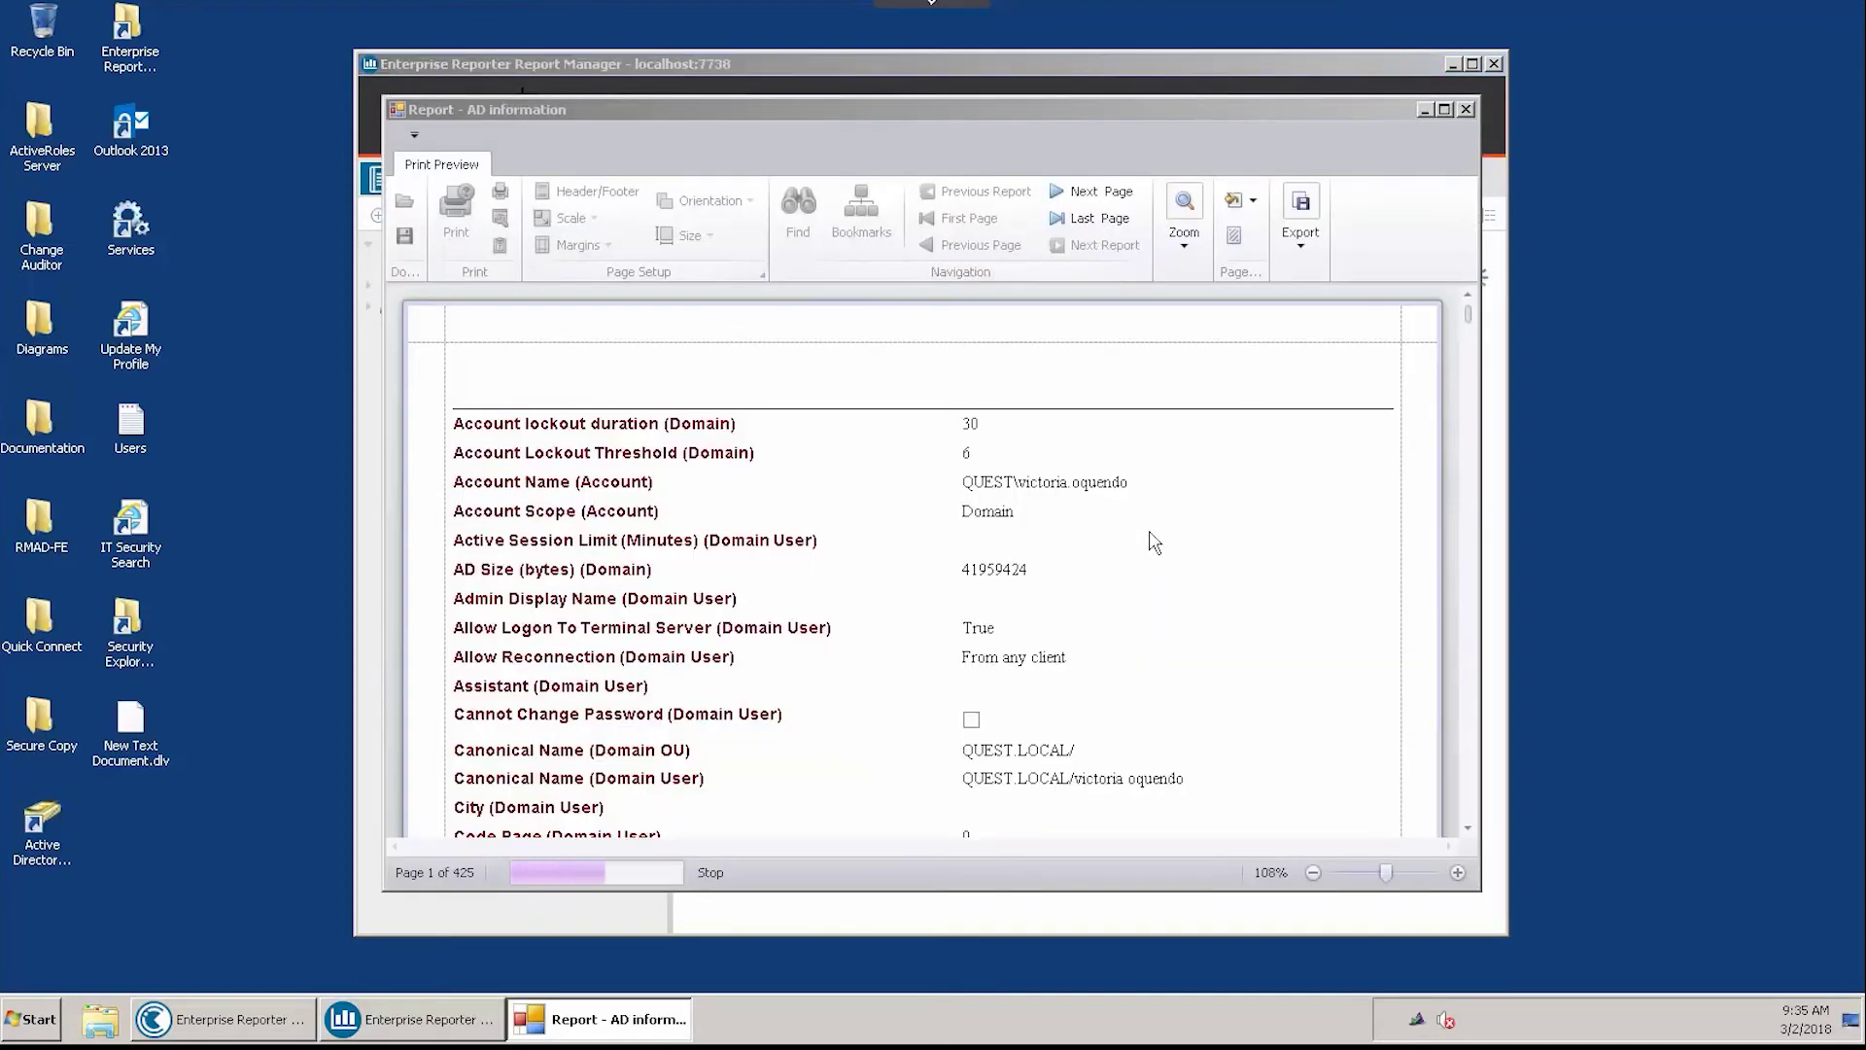
drag(1471, 316, 1459, 416)
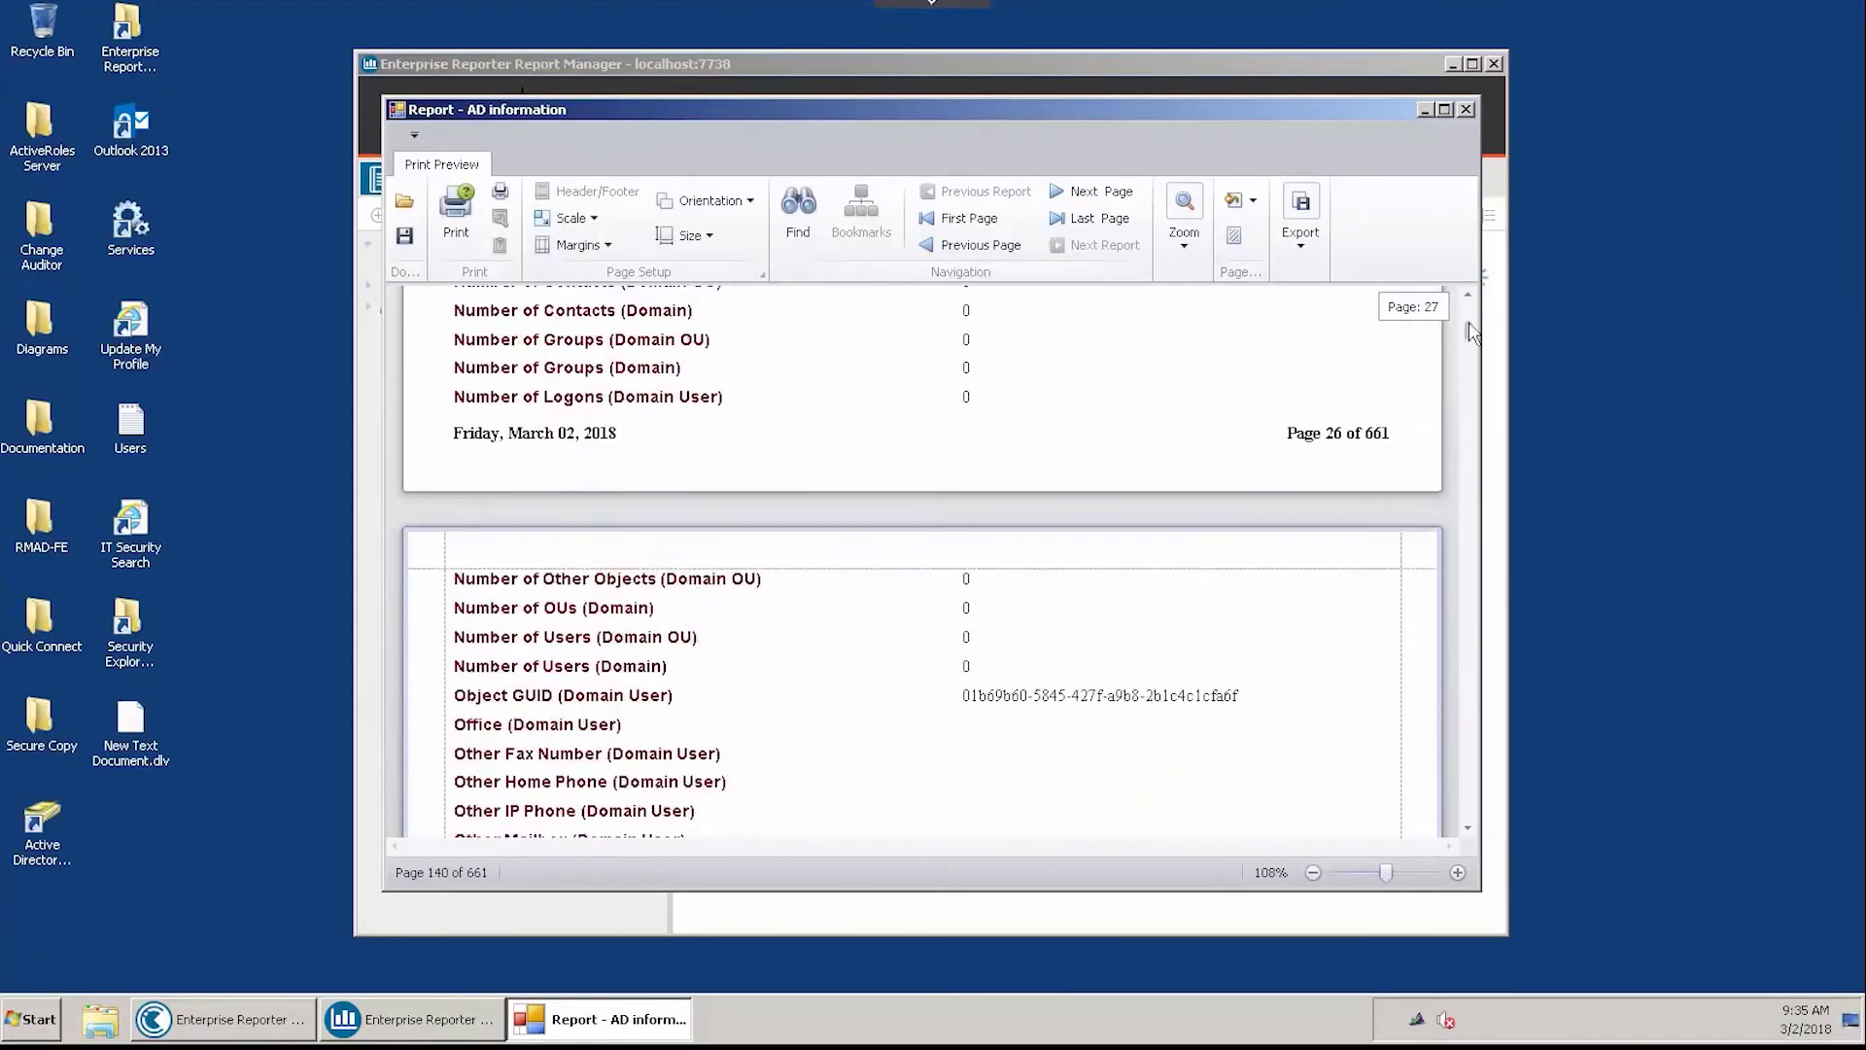
drag(1459, 416, 1469, 311)
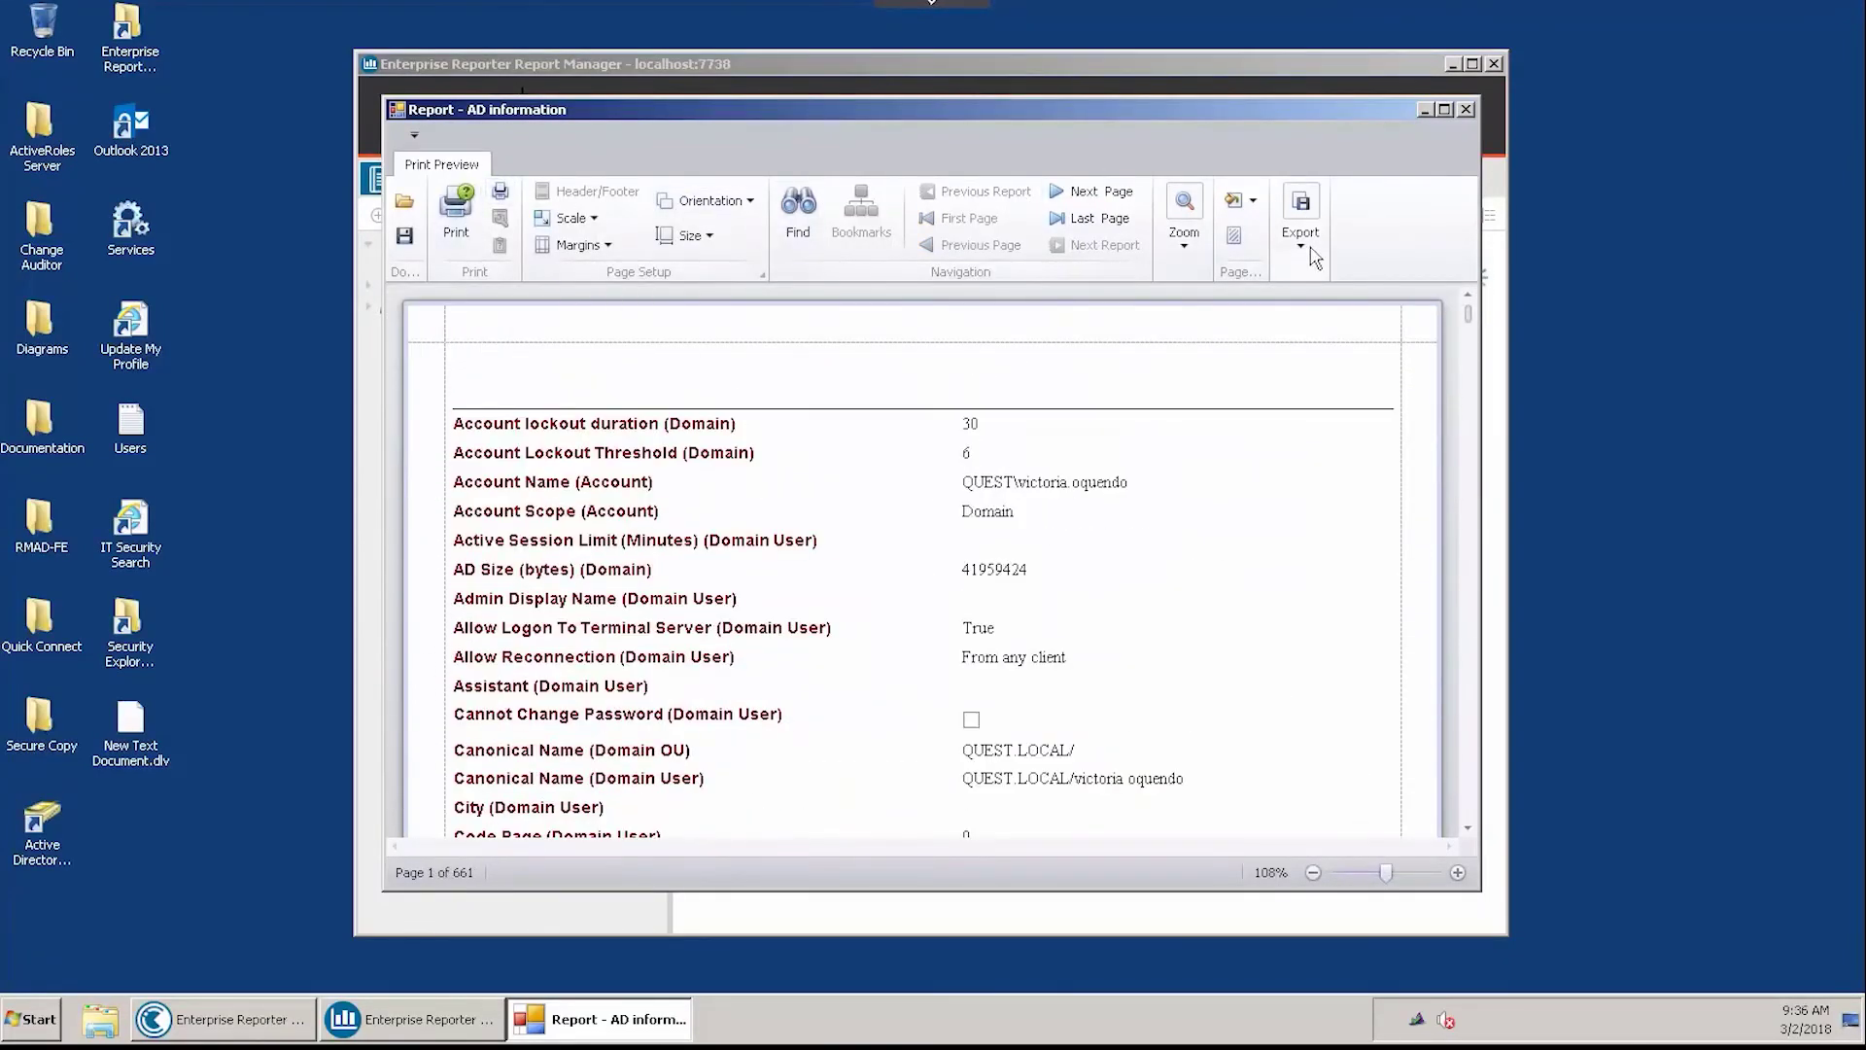
Bring up the report's Export To PDF options, then close them.
click(1305, 217)
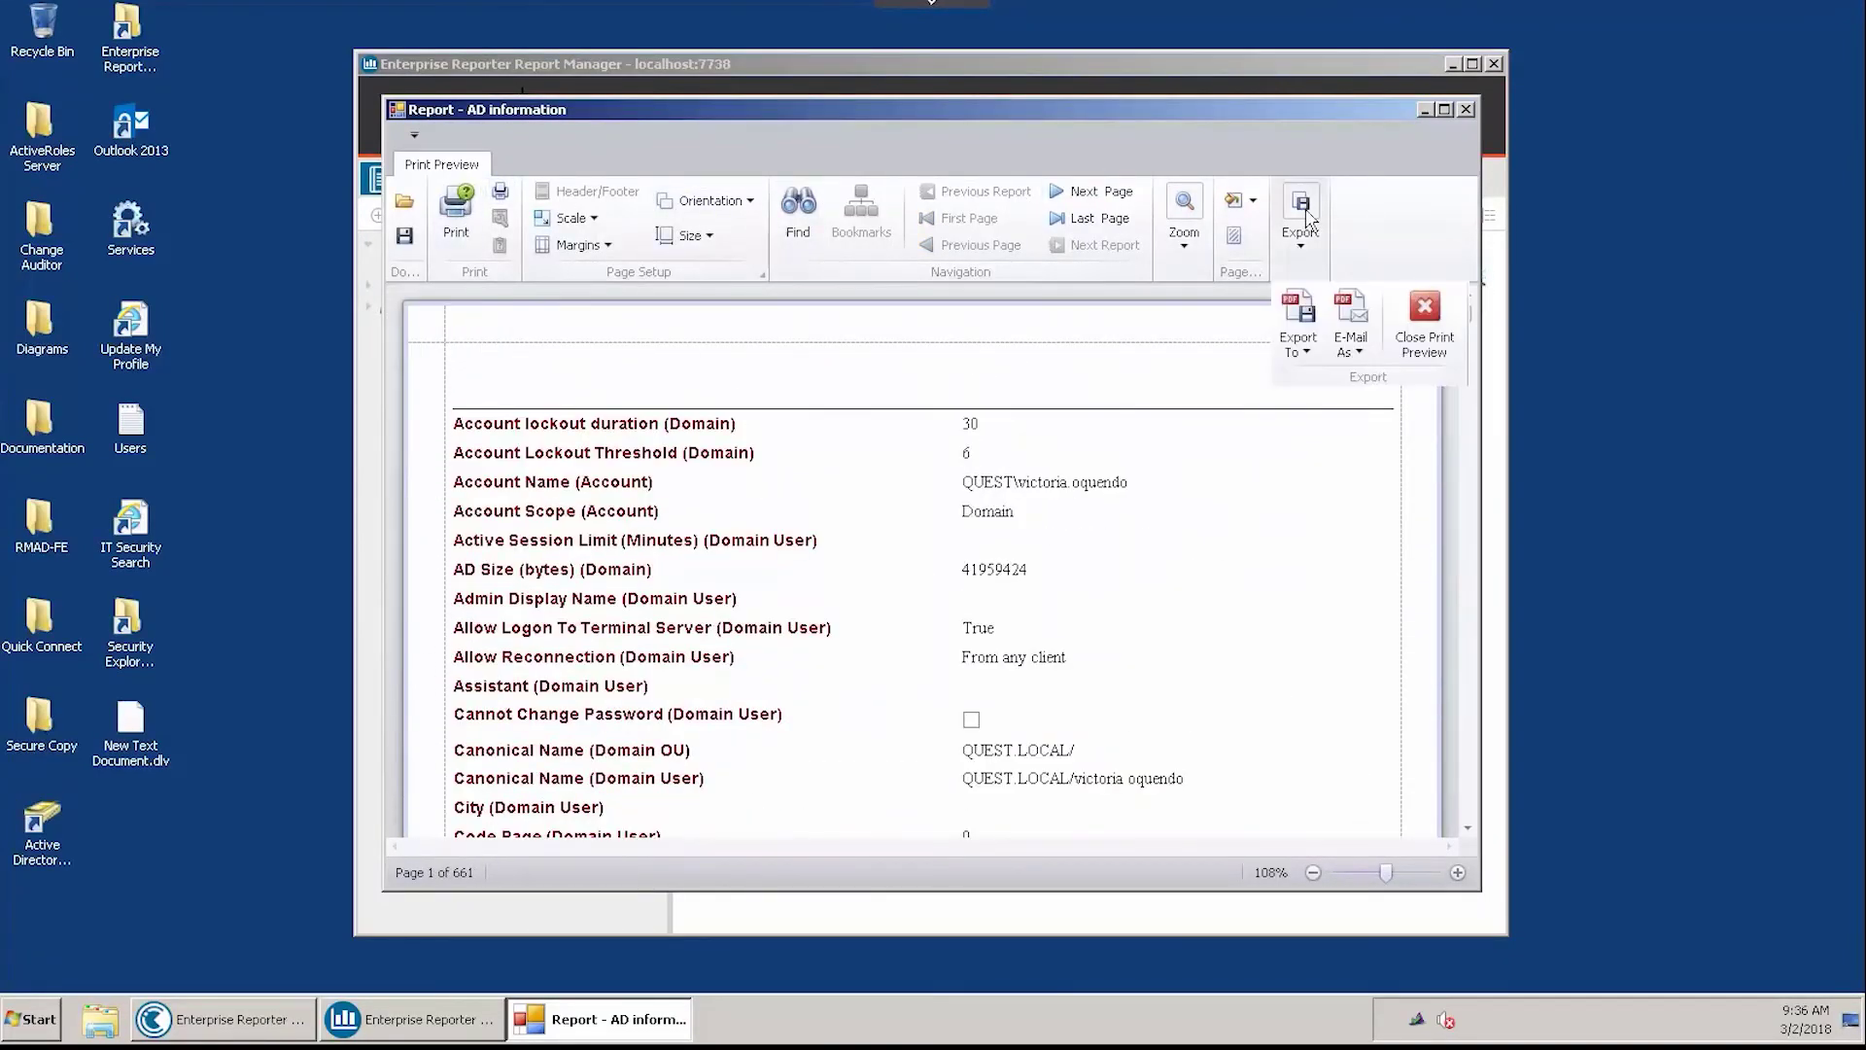
click(1308, 324)
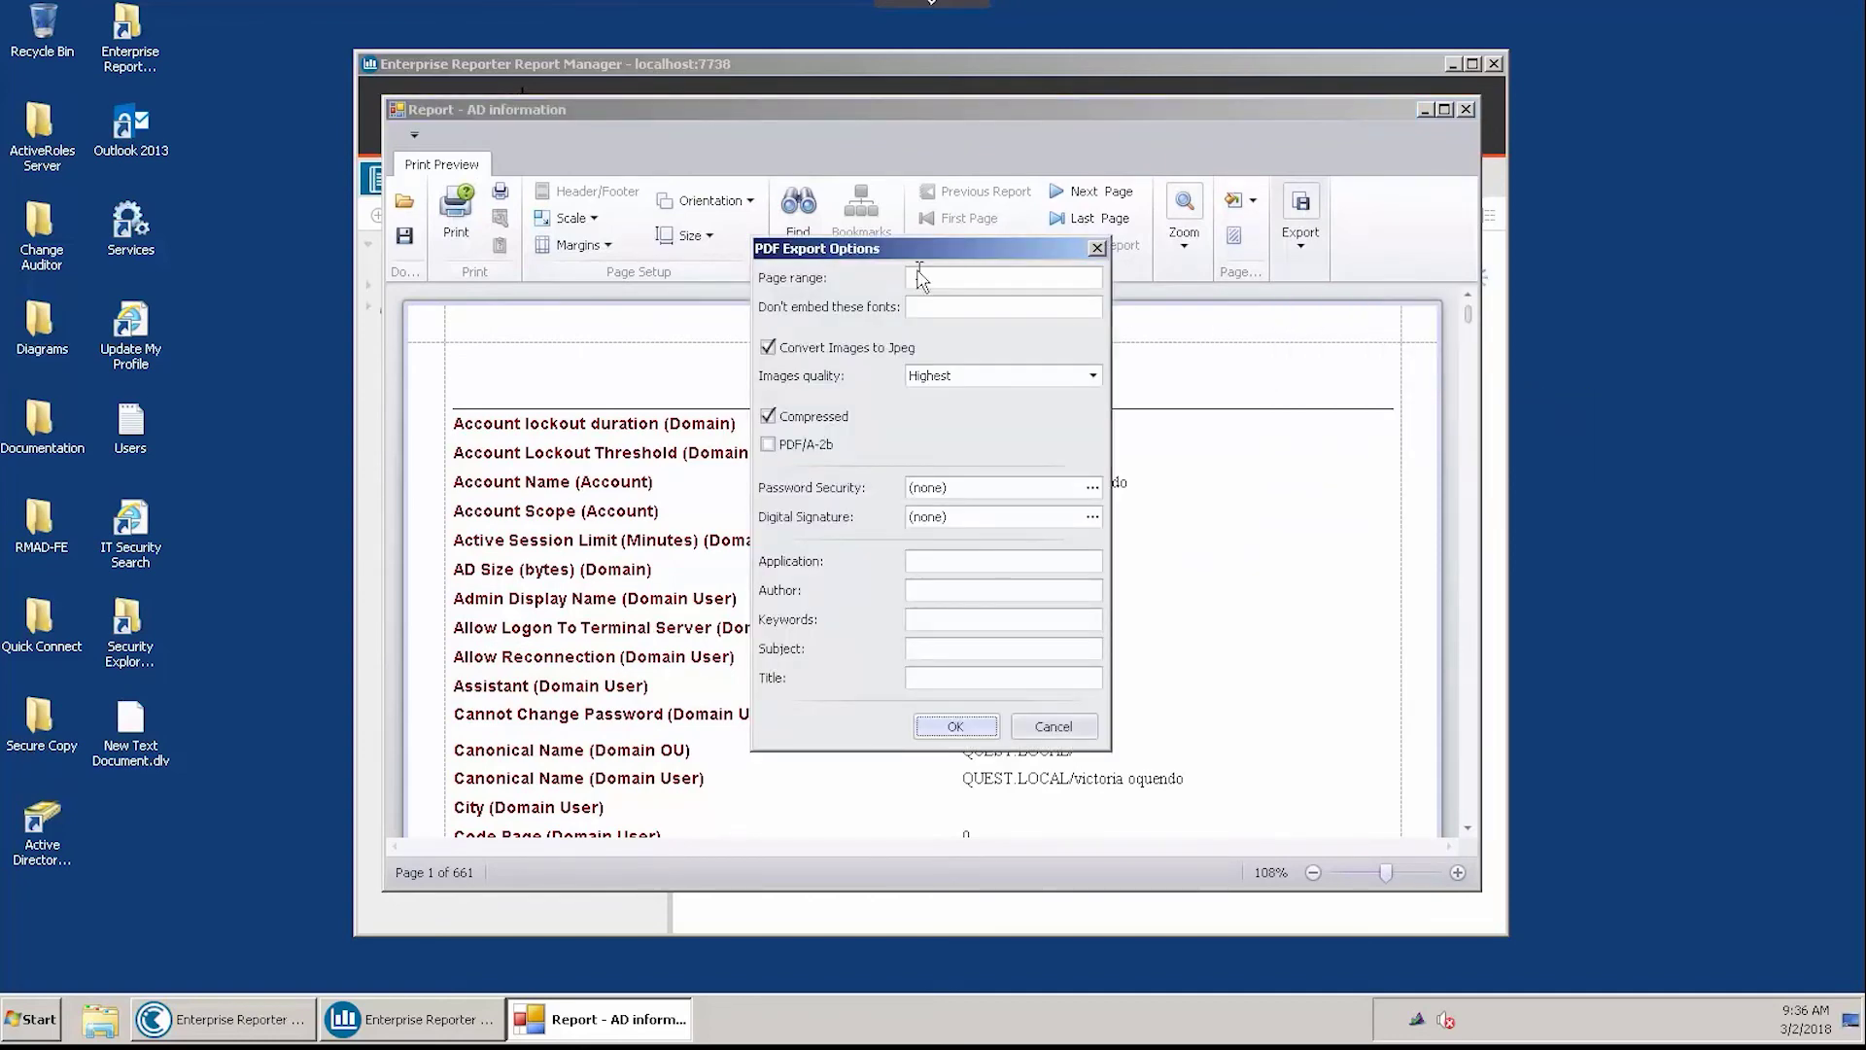
click(1061, 729)
Close the report preview, glance at the Schedule page, then show System Configuration.
click(1467, 111)
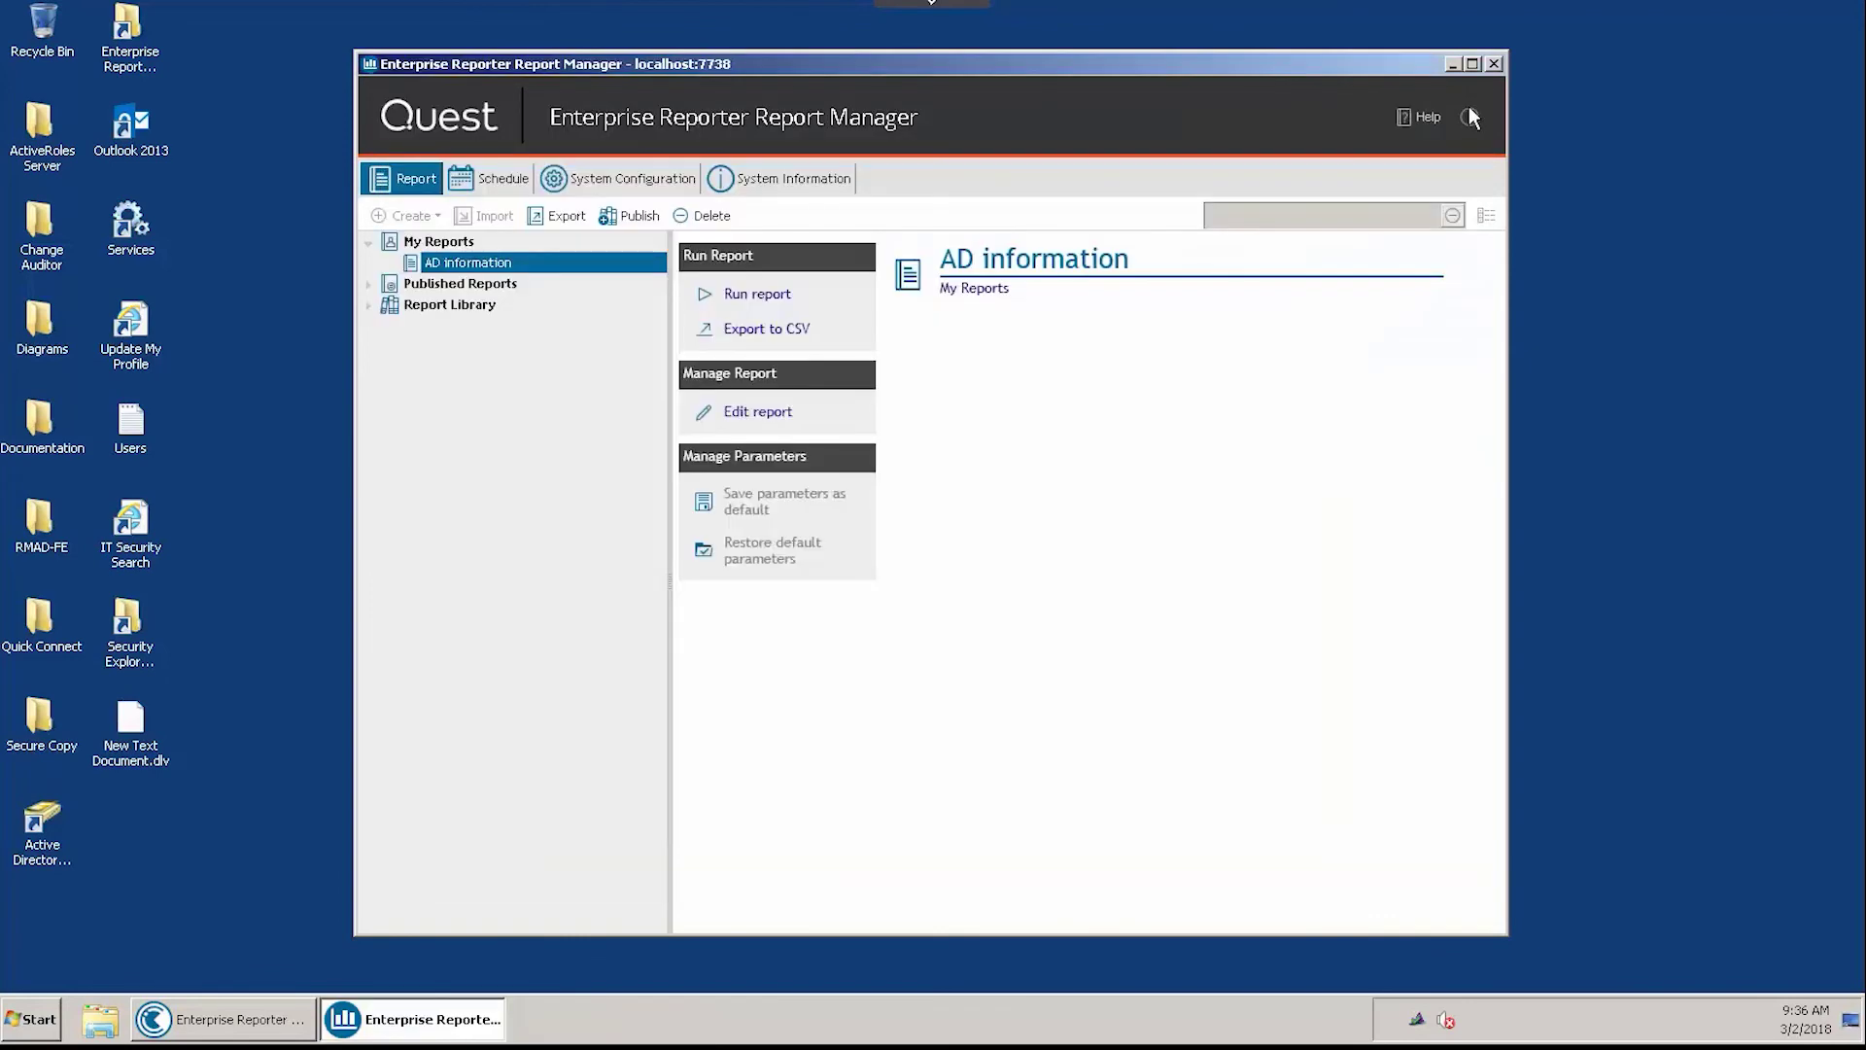
click(494, 176)
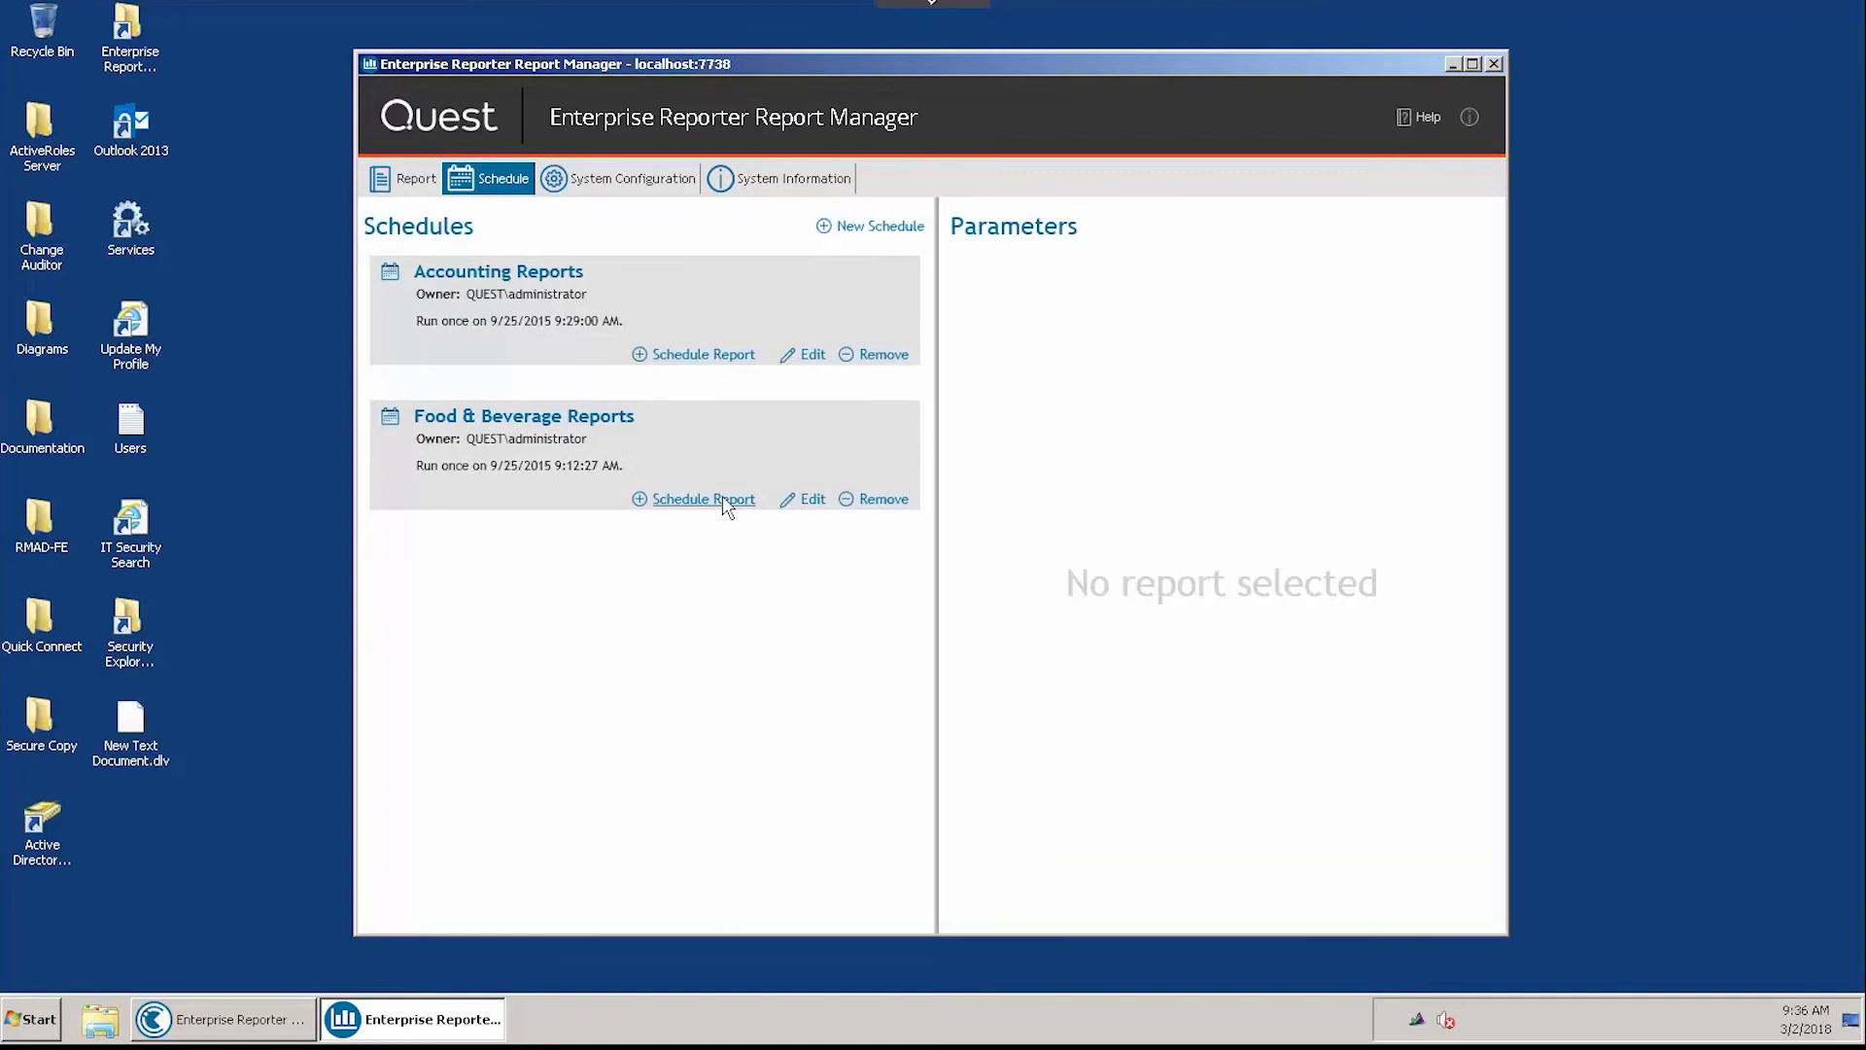
click(649, 176)
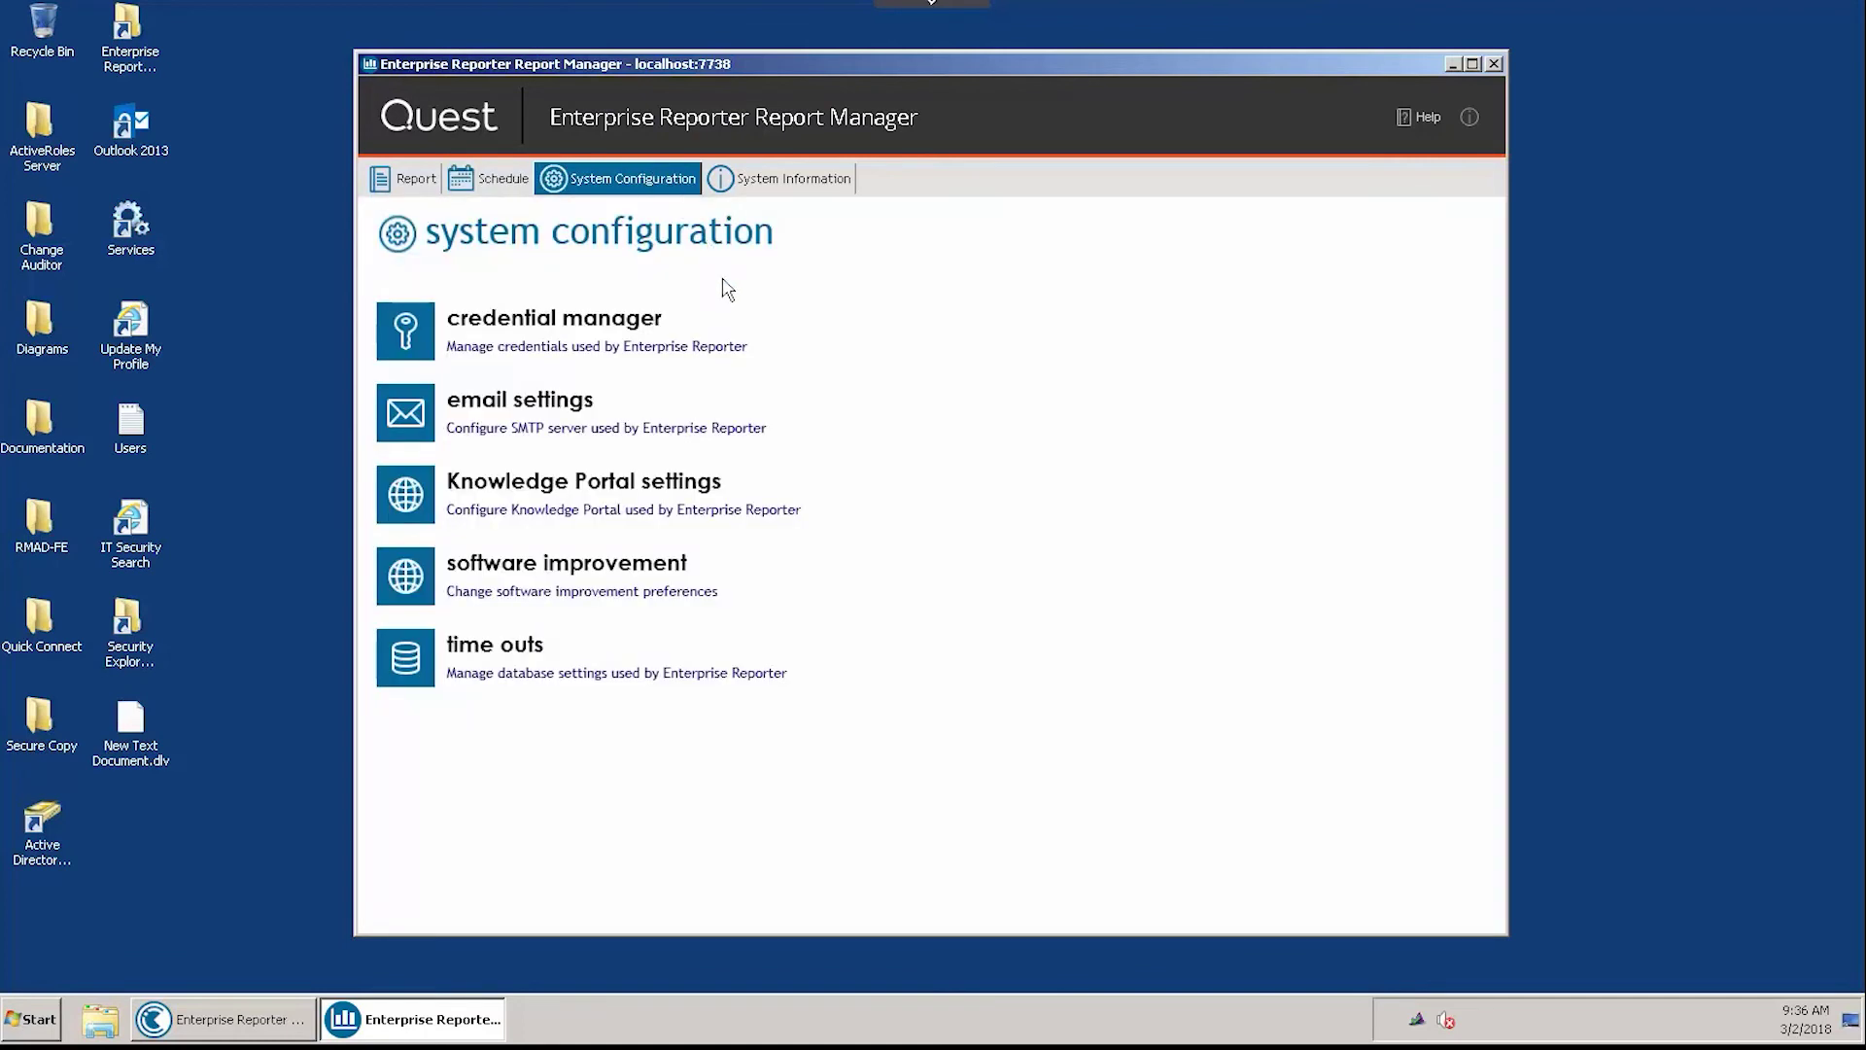